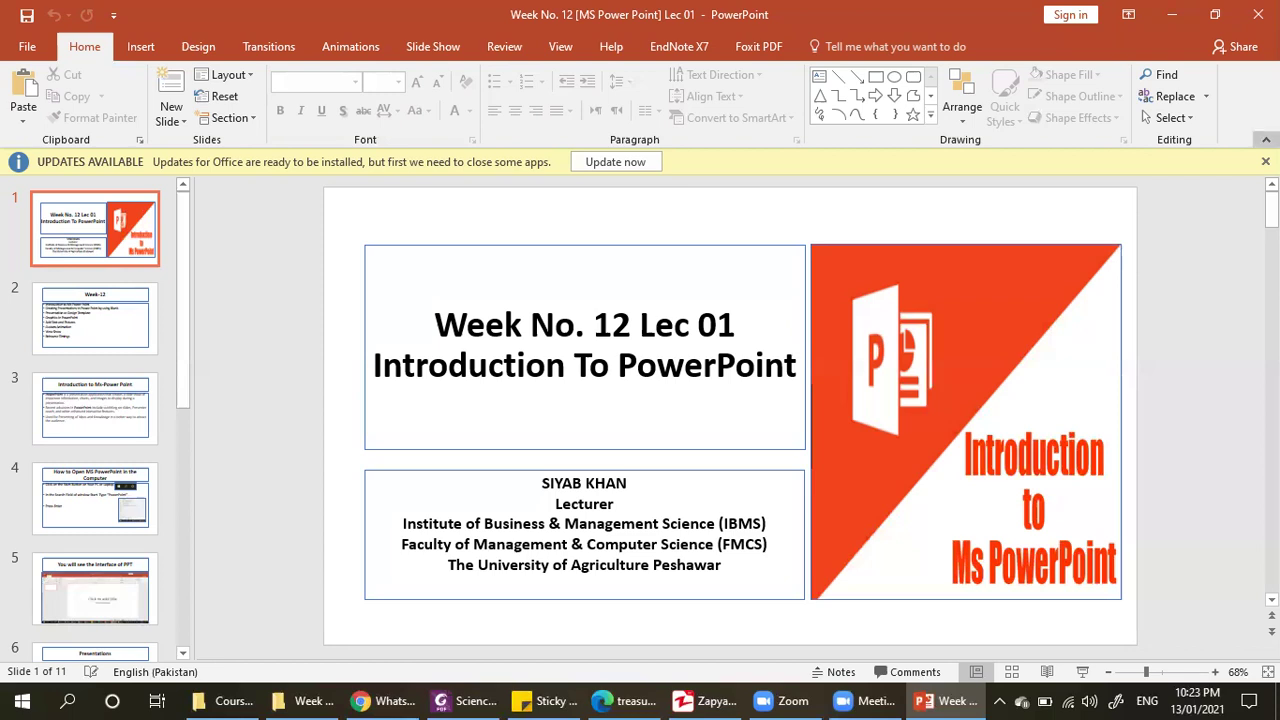
# Dismiss the Office updates notice and enlarge the PowerPoint window showing the Lec 01 title slide.
pyautogui.click(1265, 161)
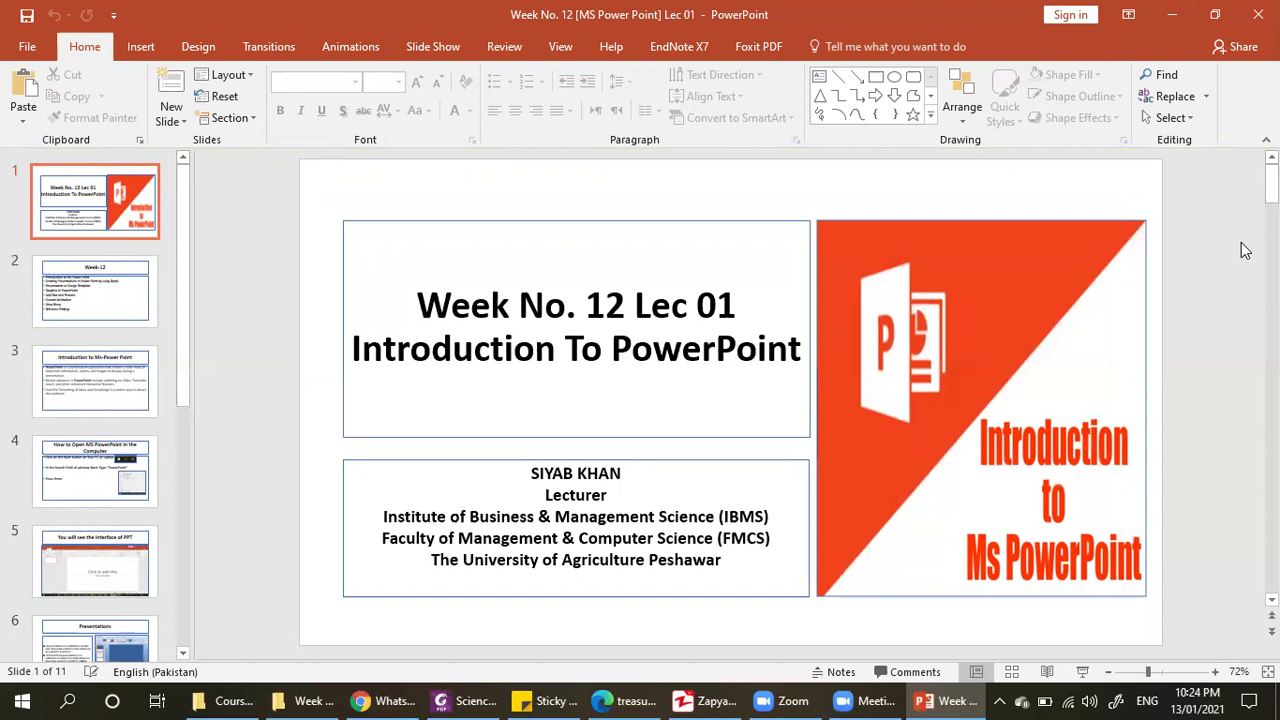
pyautogui.click(1085, 12)
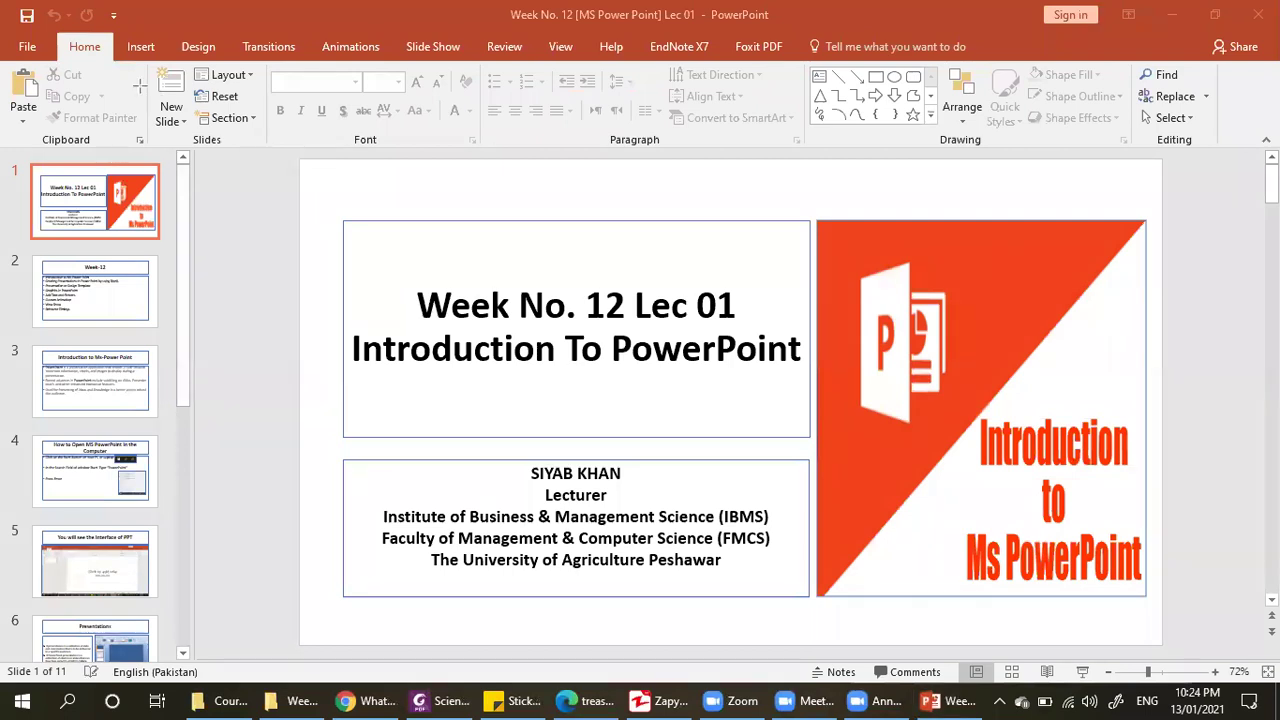
pyautogui.moveTo(20, 14); pyautogui.dragTo(1266, 660)
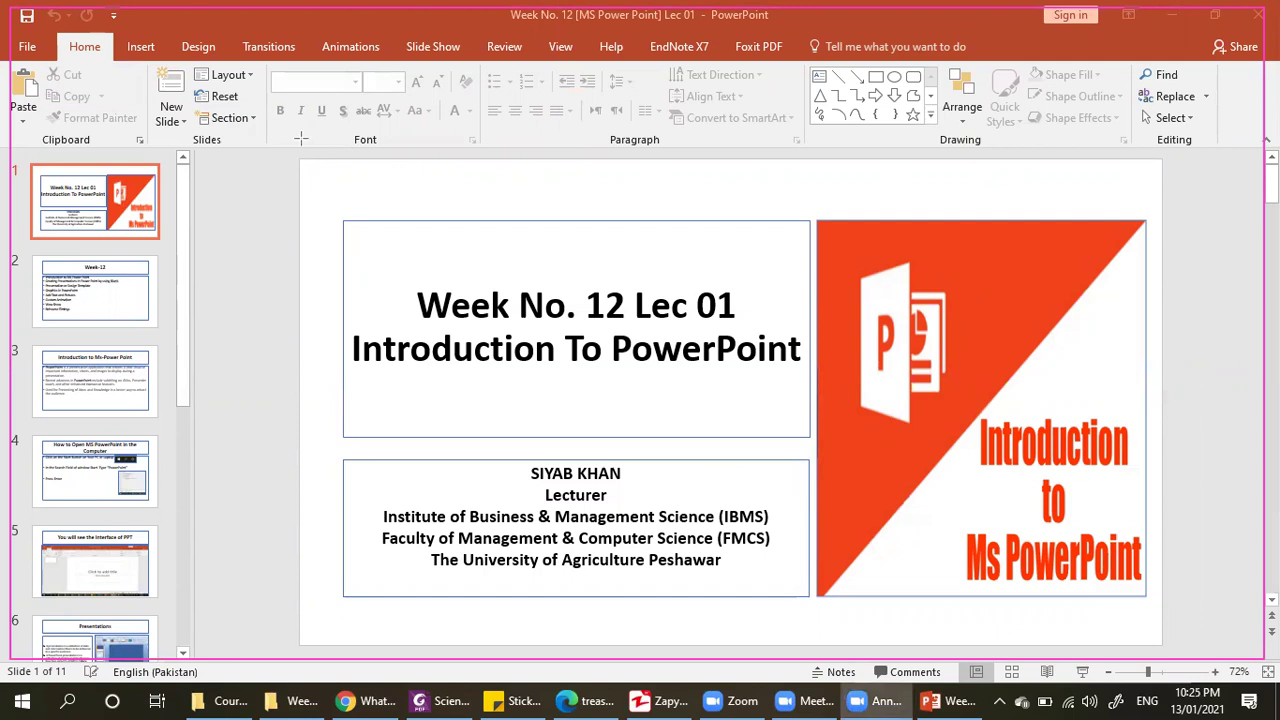
# Box all seven Week-12 agenda bullets, Introduction to Ms-Power Point through View Show, in magenta.
pyautogui.scroll(-1, 280, 240)
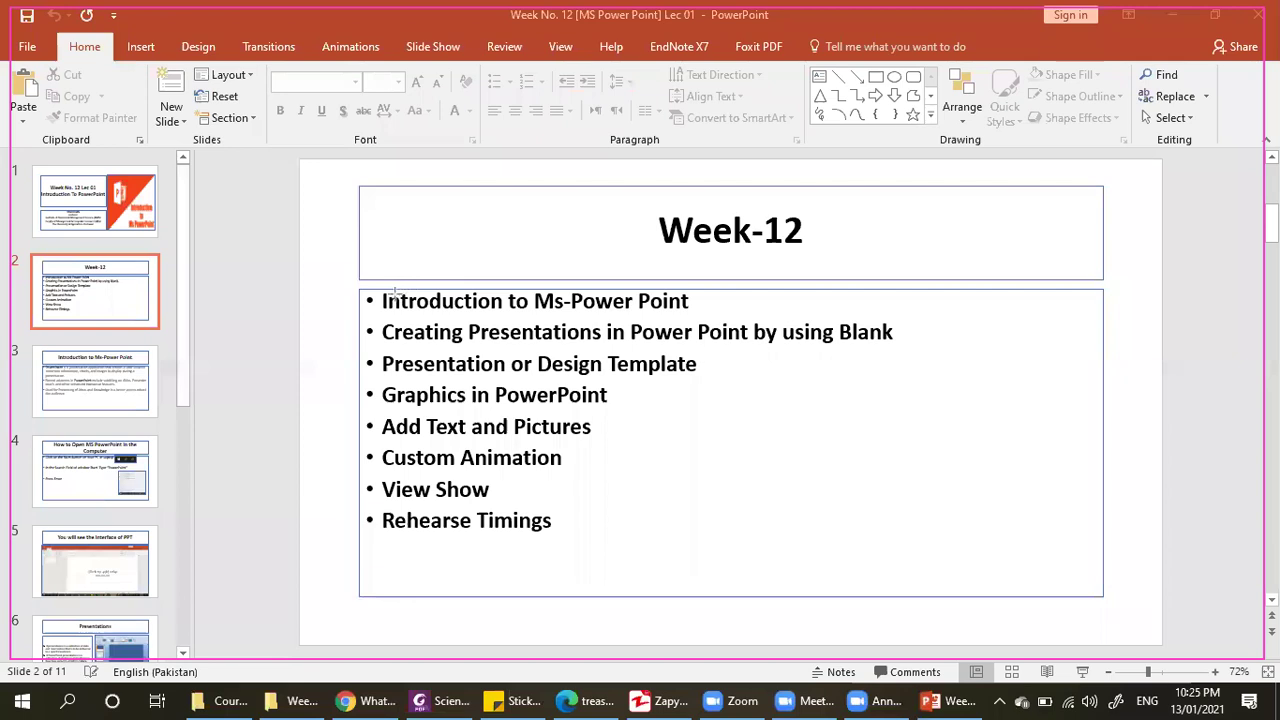
pyautogui.moveTo(370, 292); pyautogui.dragTo(738, 312)
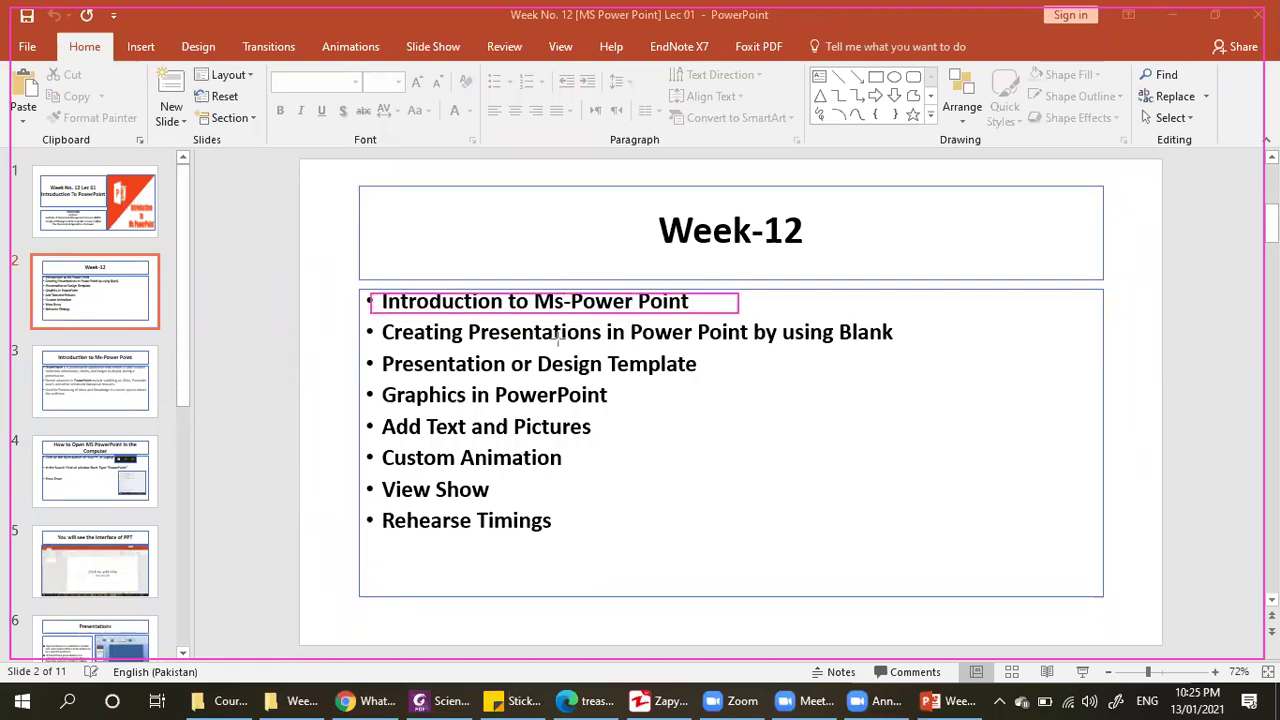
pyautogui.moveTo(369, 318); pyautogui.dragTo(911, 346)
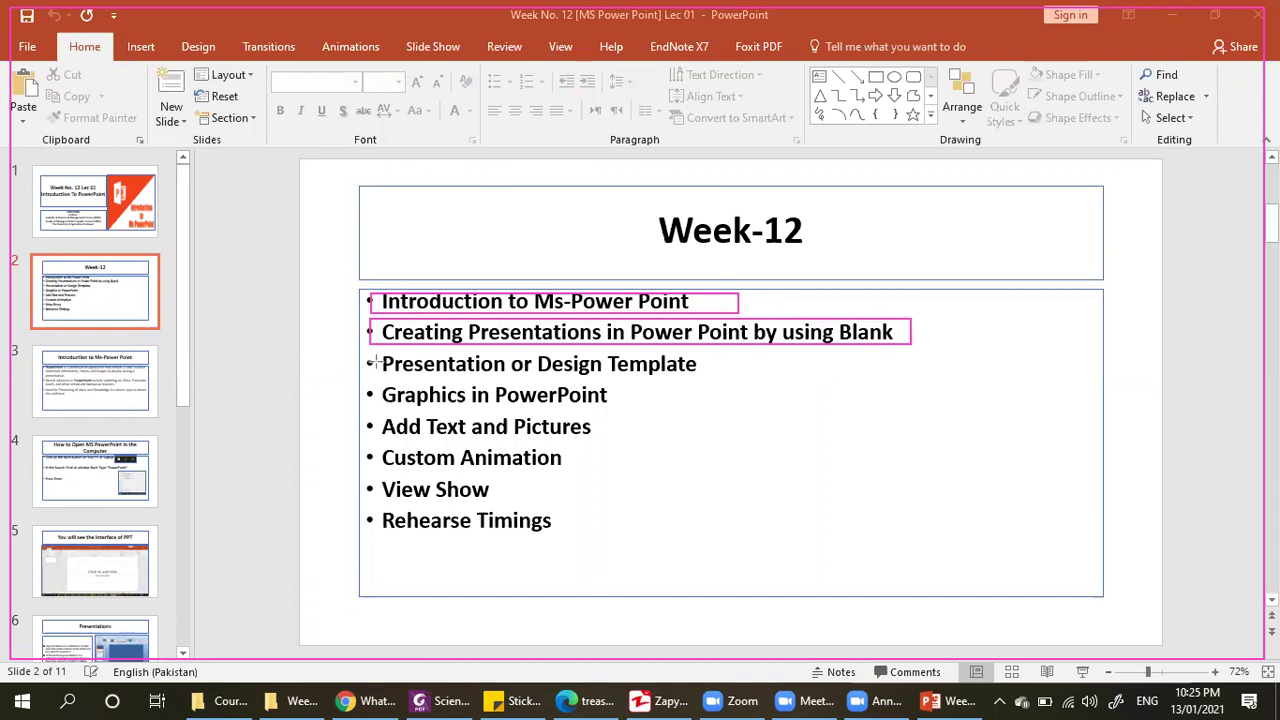
pyautogui.moveTo(376, 347); pyautogui.dragTo(733, 379)
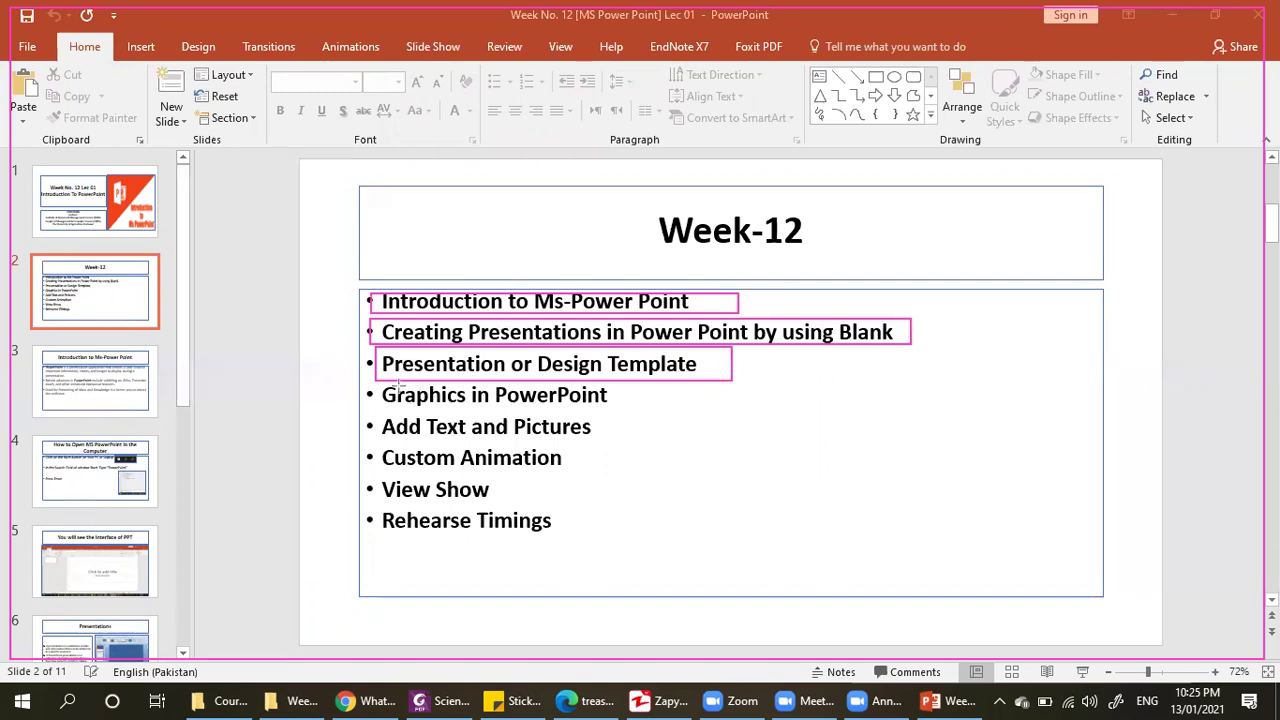
pyautogui.moveTo(372, 383); pyautogui.dragTo(645, 405)
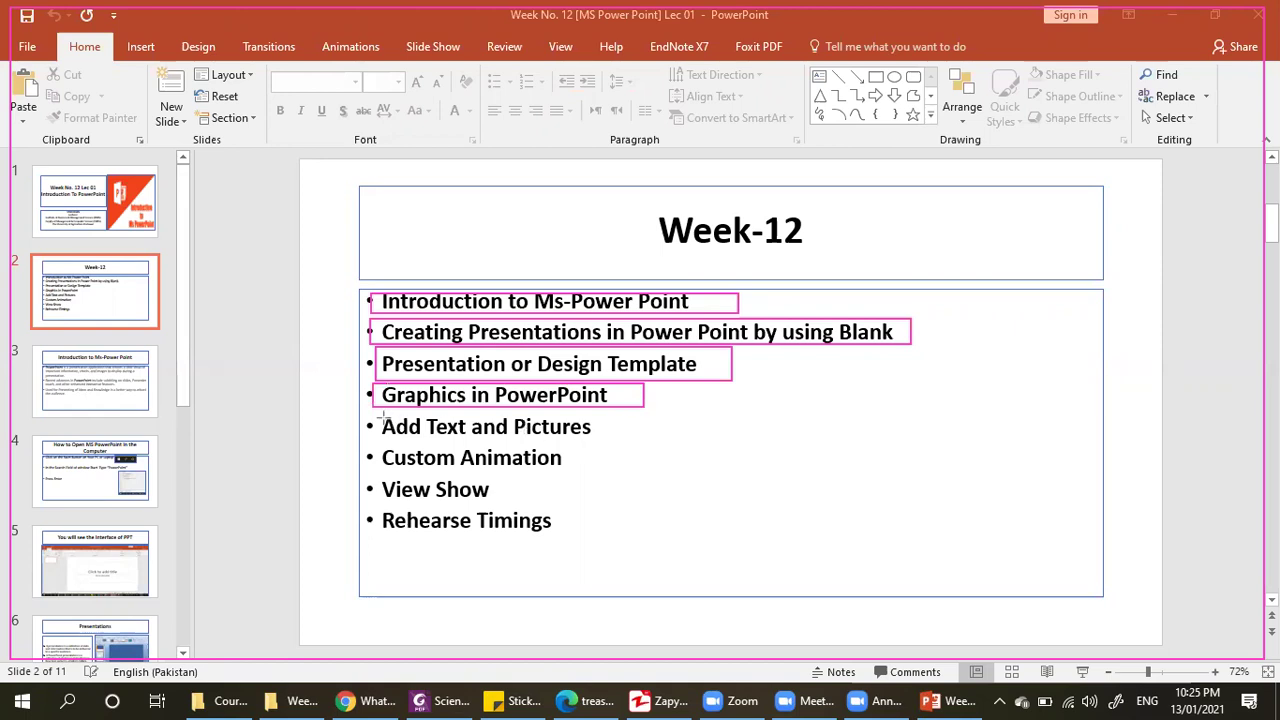
pyautogui.moveTo(377, 409); pyautogui.dragTo(639, 437)
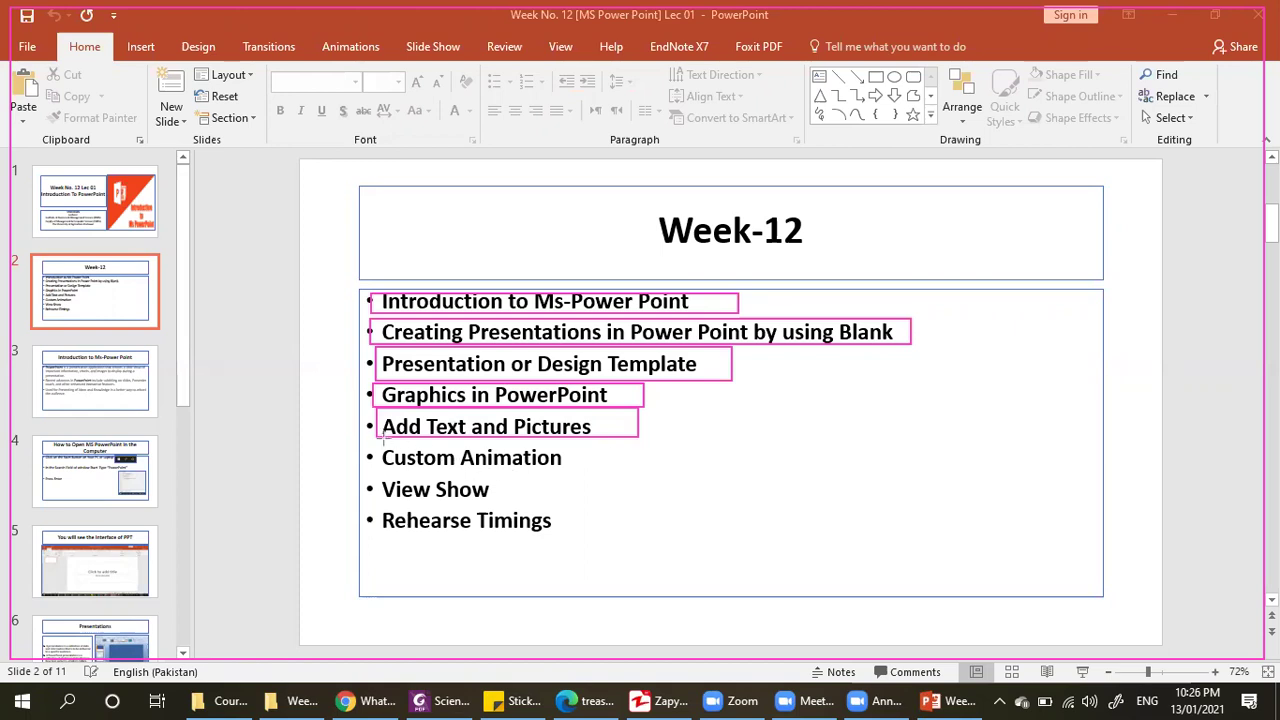
pyautogui.moveTo(380, 444)
pyautogui.mouseDown()
pyautogui.moveTo(431, 478)
pyautogui.moveTo(620, 470)
pyautogui.mouseUp()
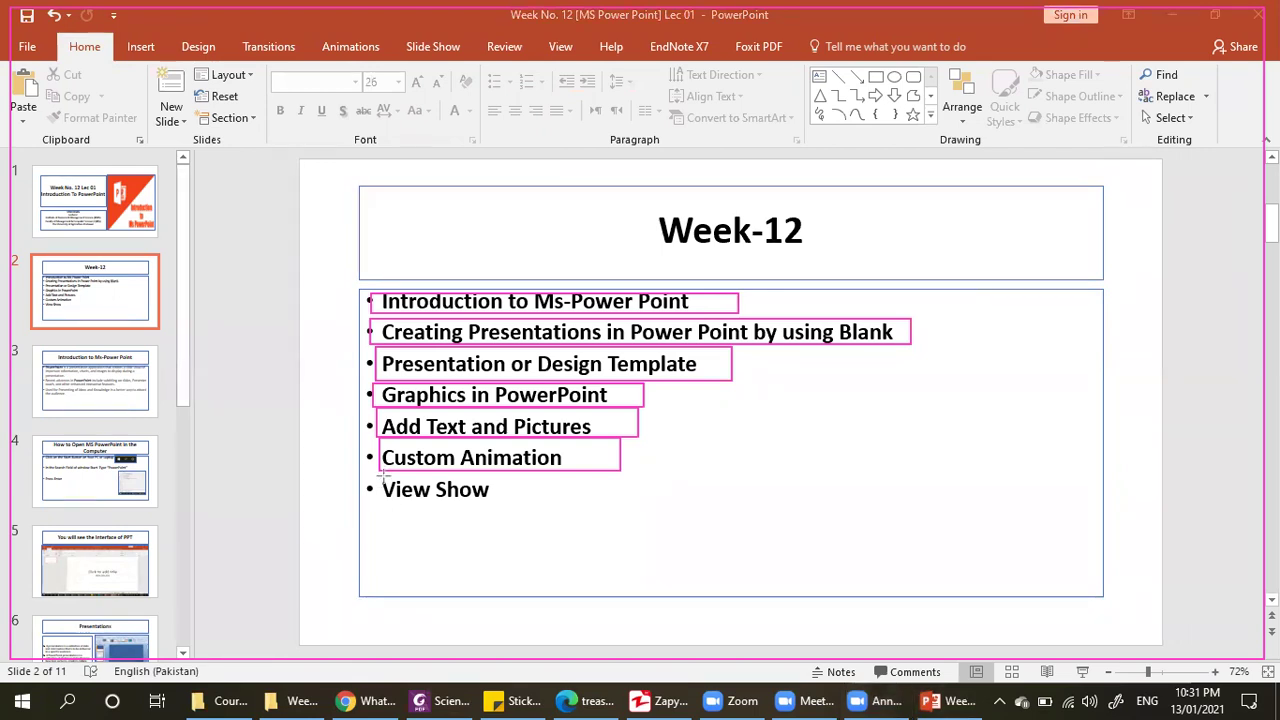
pyautogui.moveTo(380, 477); pyautogui.dragTo(503, 504)
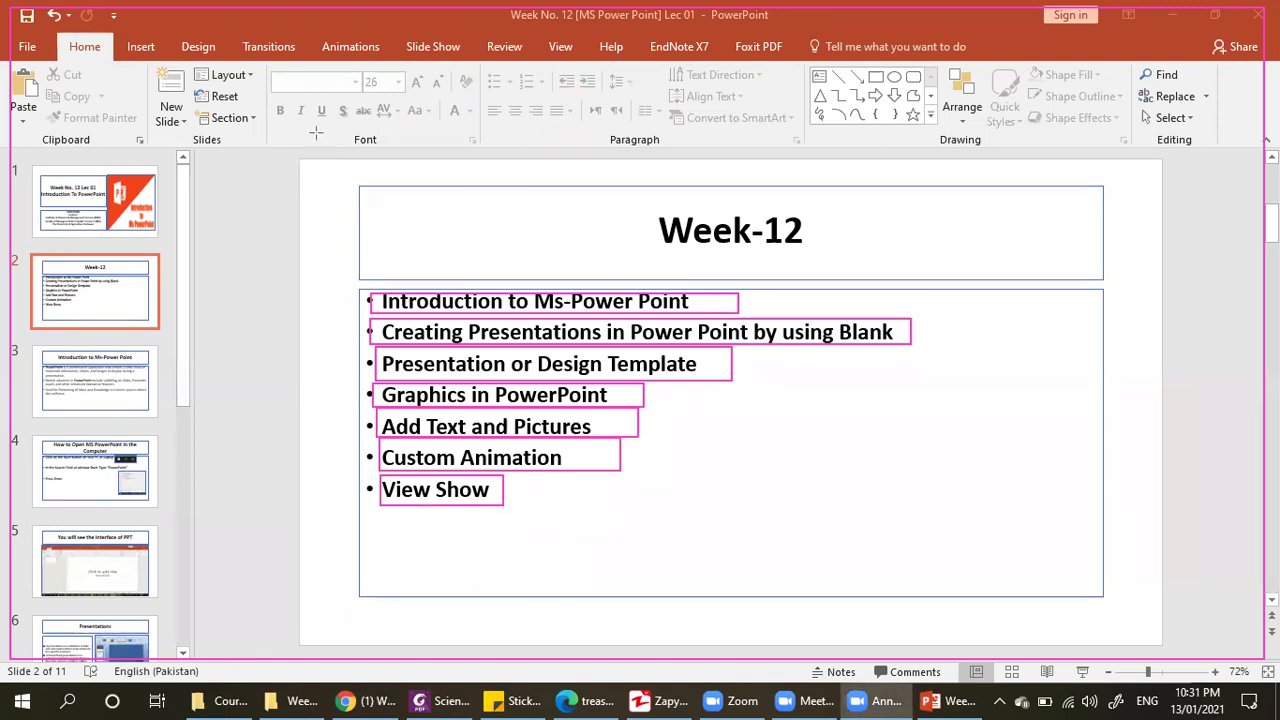
# Erase all magenta annotation boxes and move on to slide 4, How to Open MS PowerPoint.
pyautogui.scroll(-1, 298, 236)
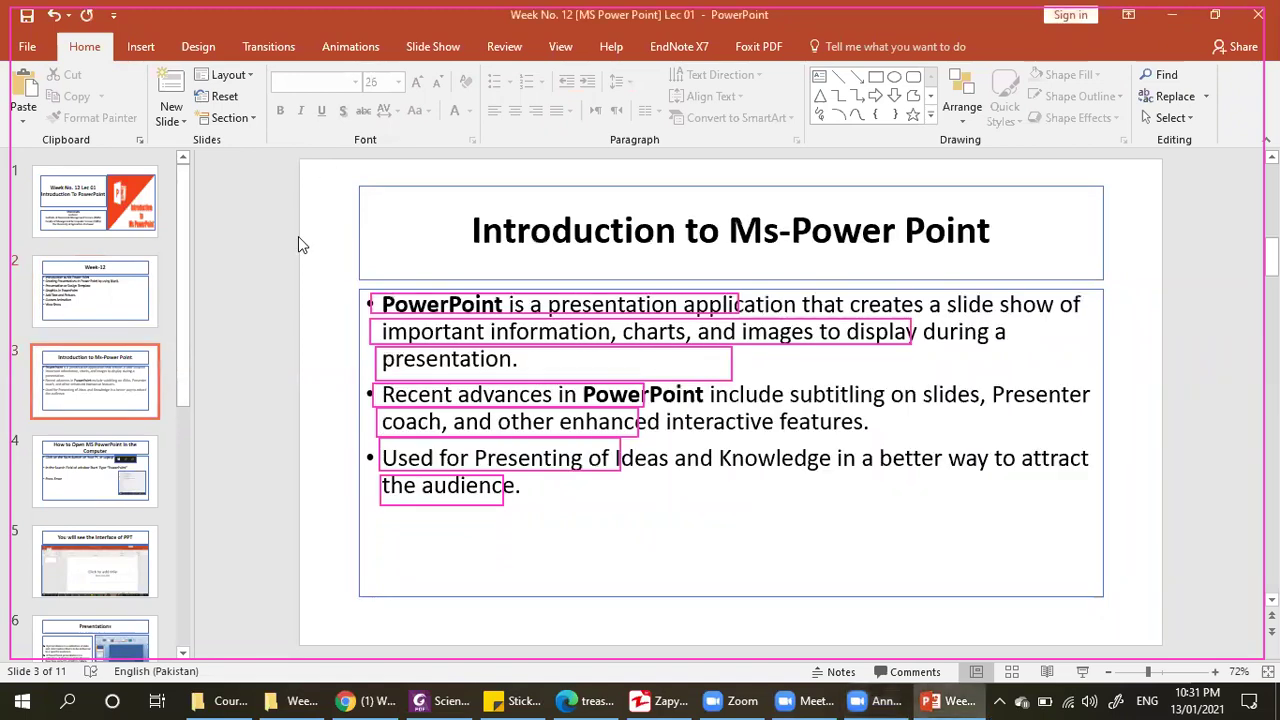
pyautogui.hotkey('ctrl', 'a')
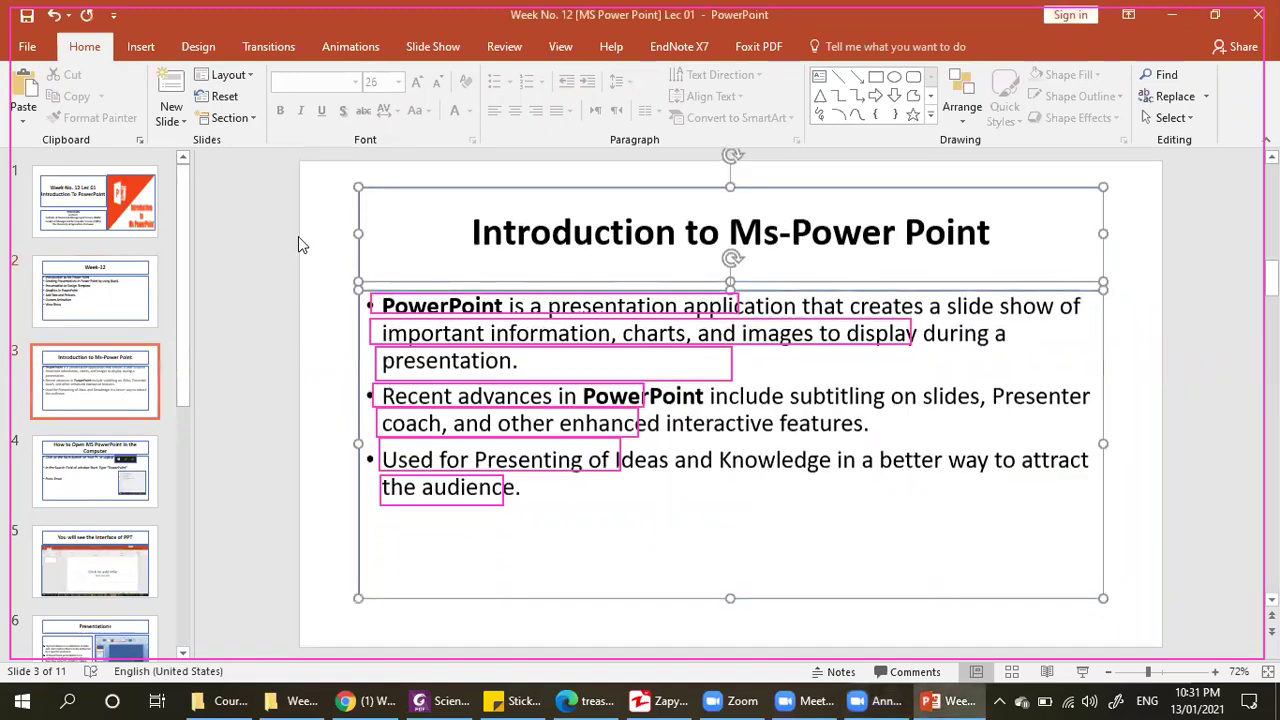
pyautogui.click(332, 287)
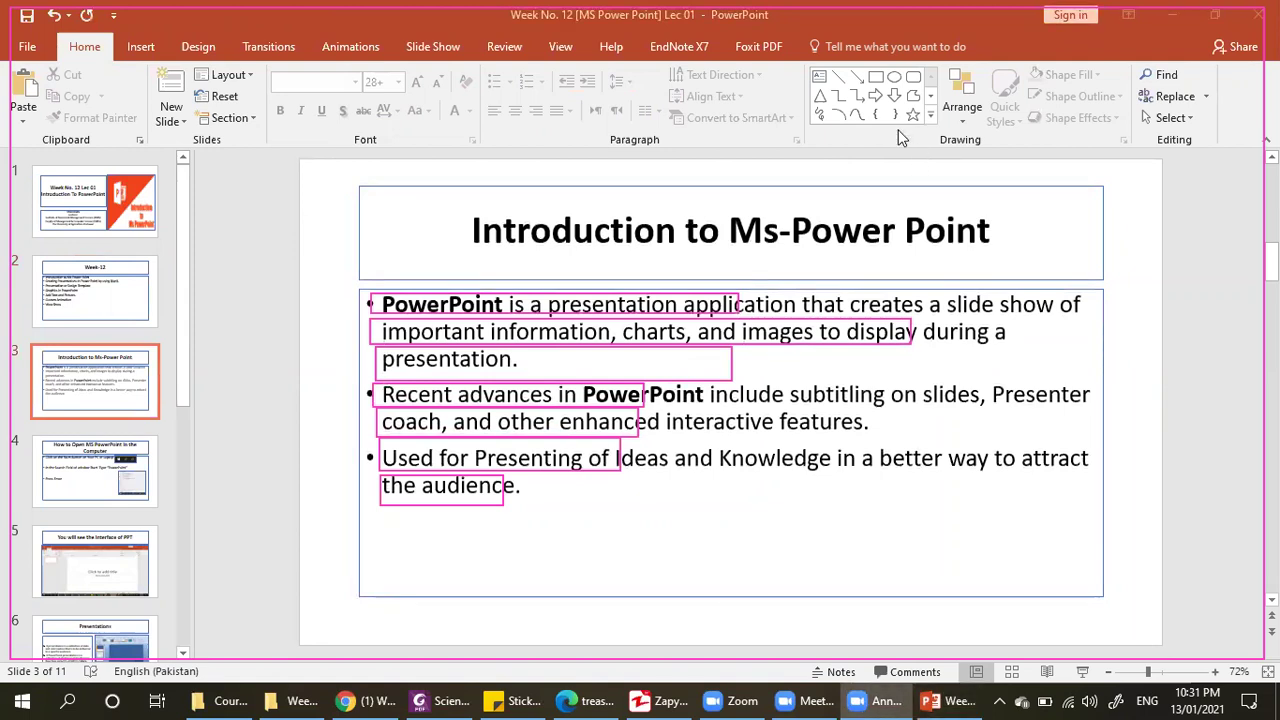
pyautogui.click(879, 165)
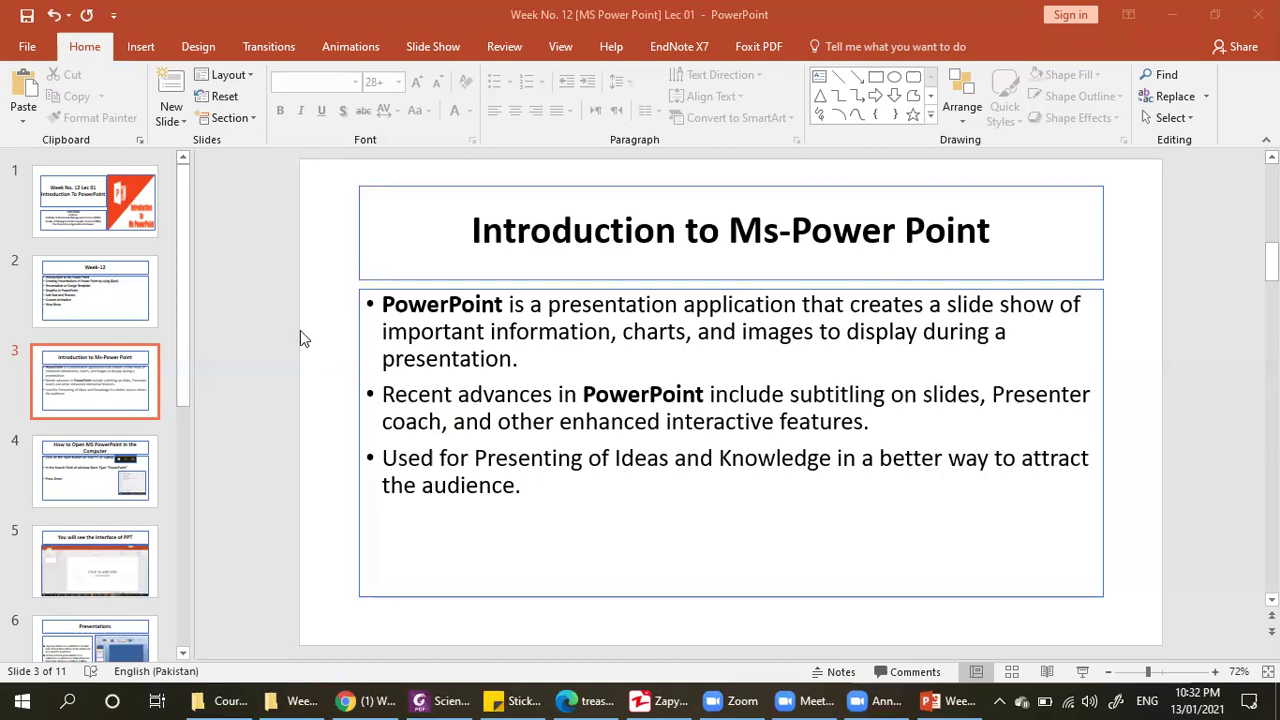
pyautogui.click(305, 339)
pyautogui.scroll(-1, 305, 339)
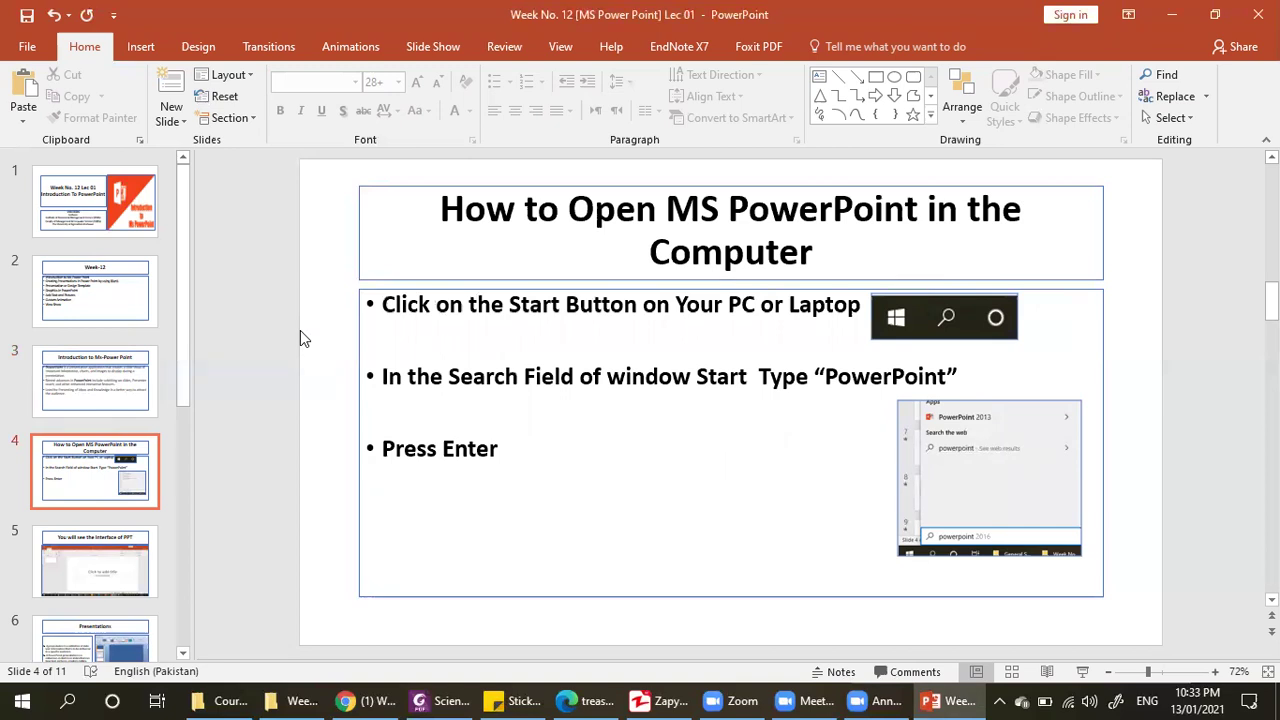
# Search the Start menu for 'power point' and launch the PowerPoint 2016 best match.
pyautogui.click(3, 699)
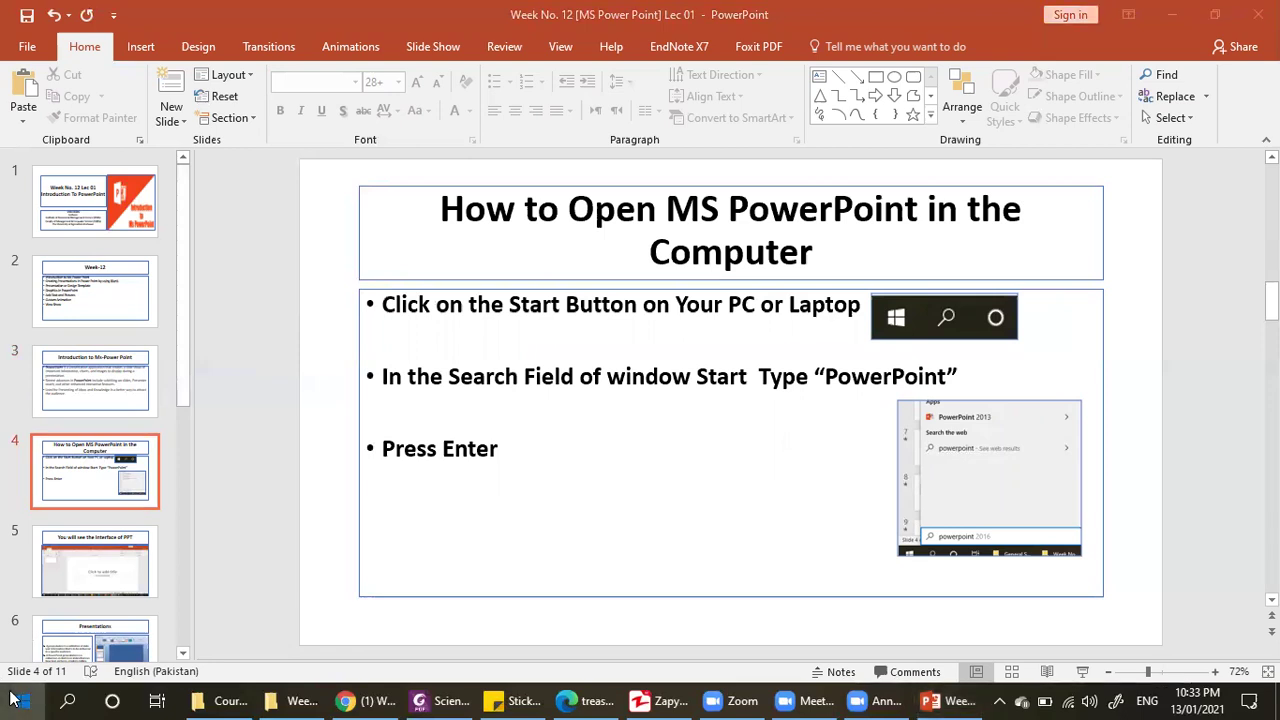
pyautogui.click(12, 699)
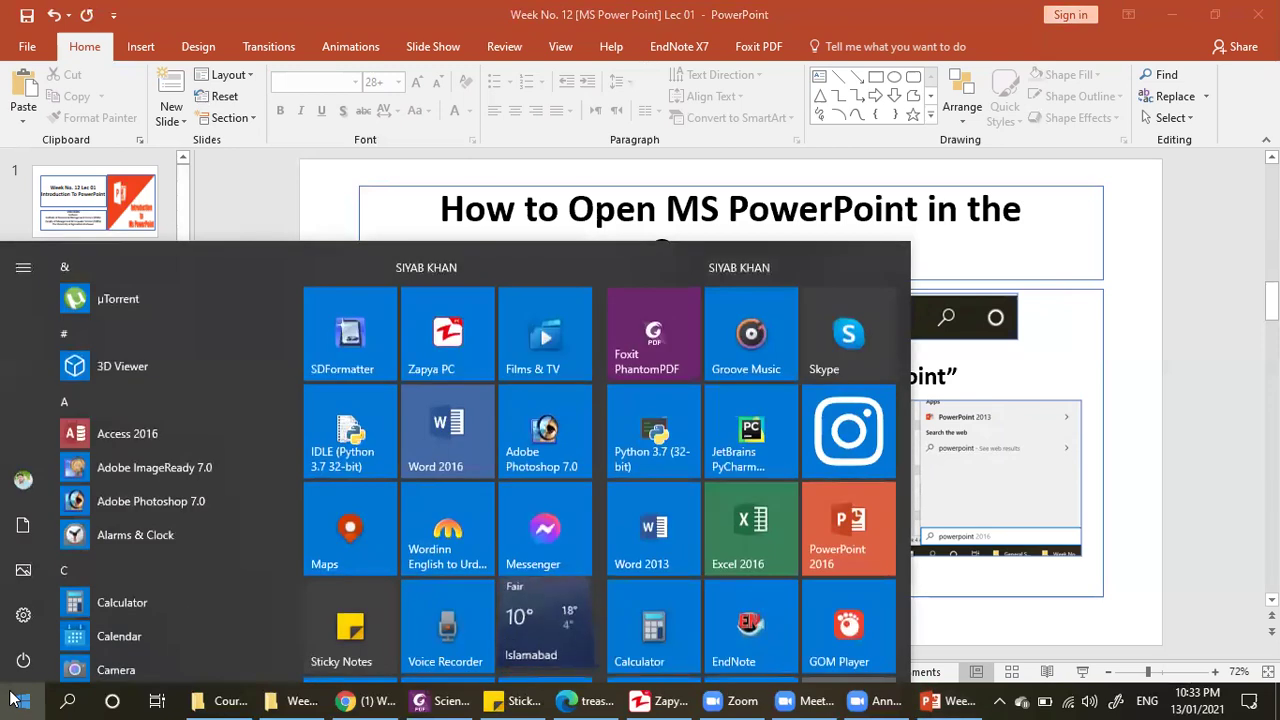
pyautogui.write('power')
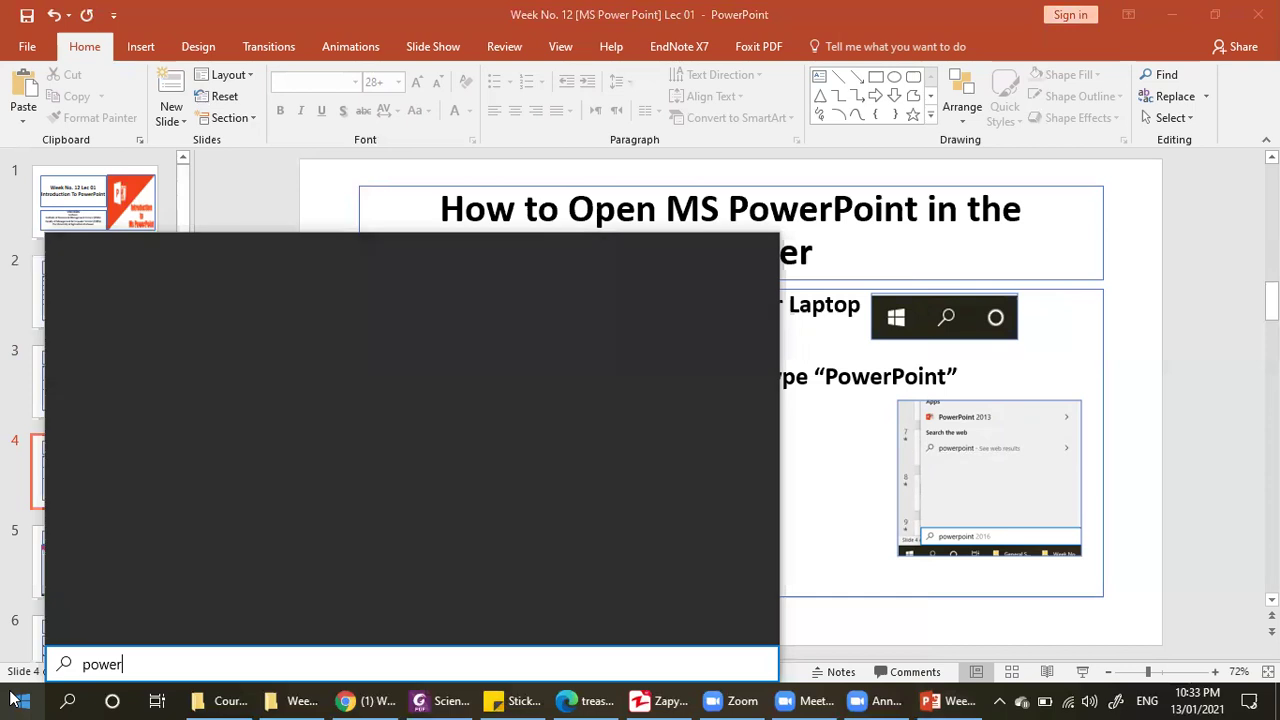
pyautogui.write(' point')
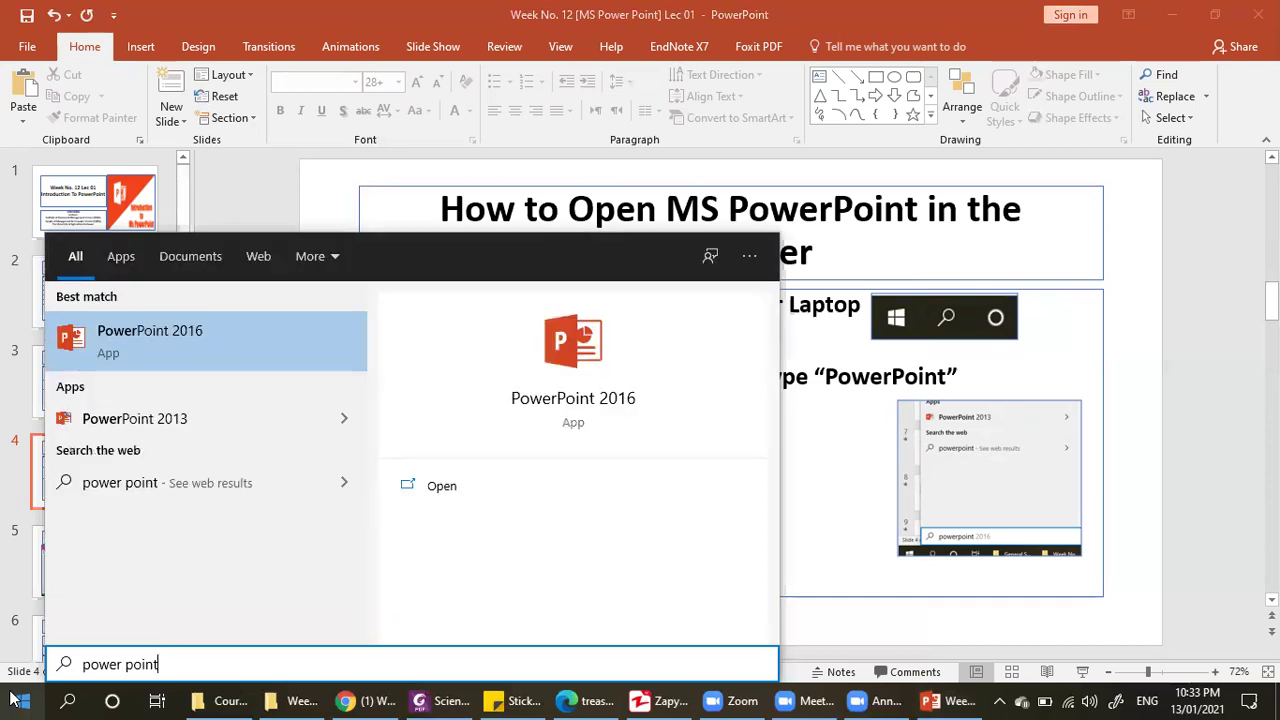
pyautogui.press('Return')
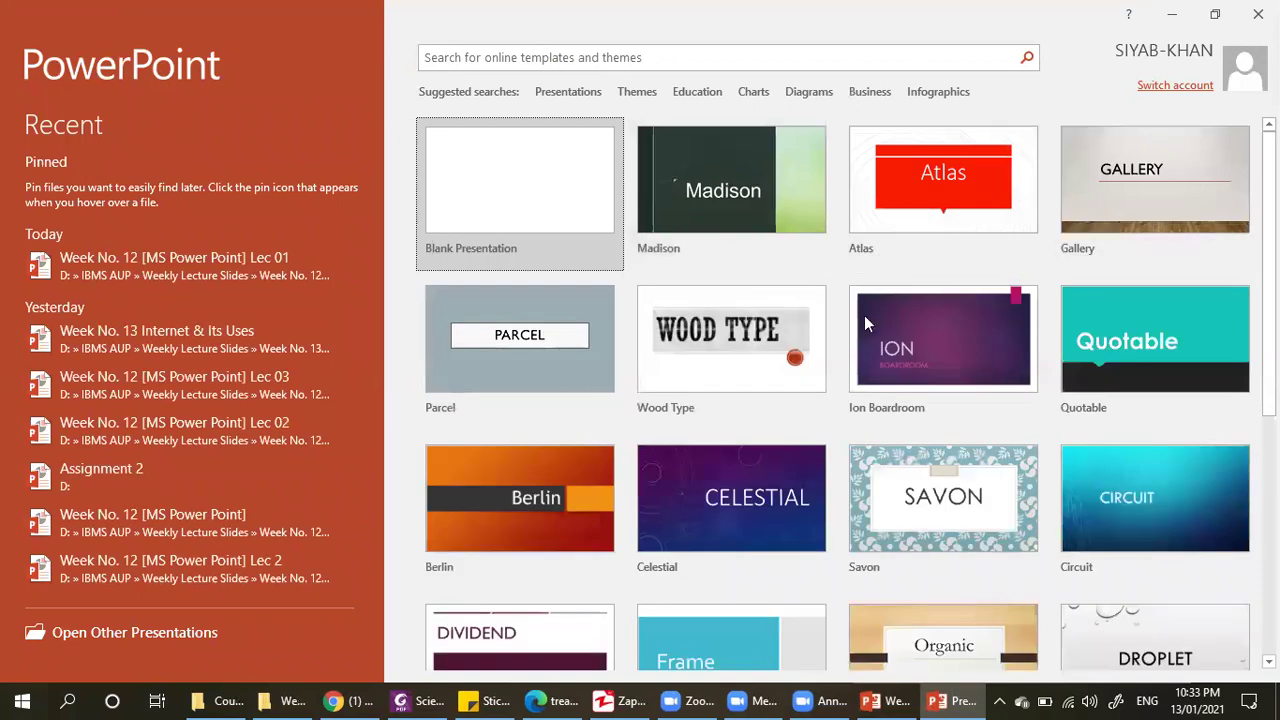
# Browse the start-screen template gallery, then create a new Blank Presentation.
pyautogui.scroll(-5, 847, 335)
pyautogui.scroll(1, 847, 330)
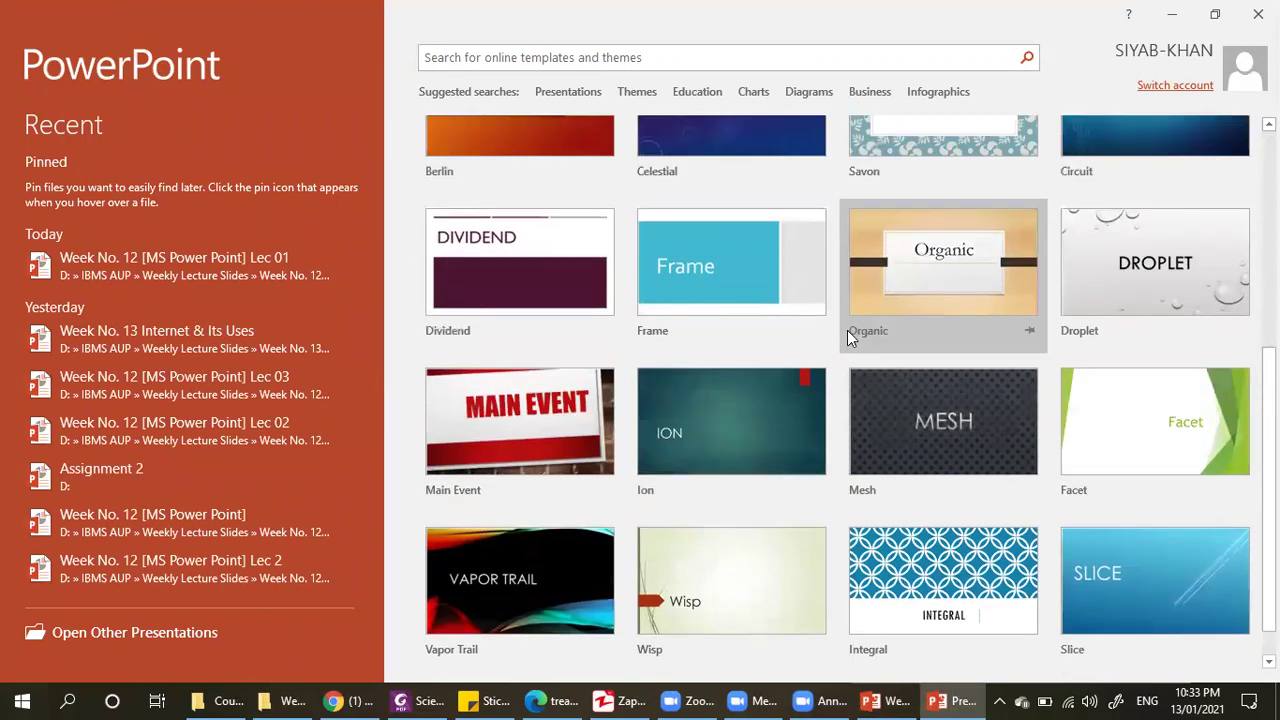
pyautogui.scroll(4, 847, 330)
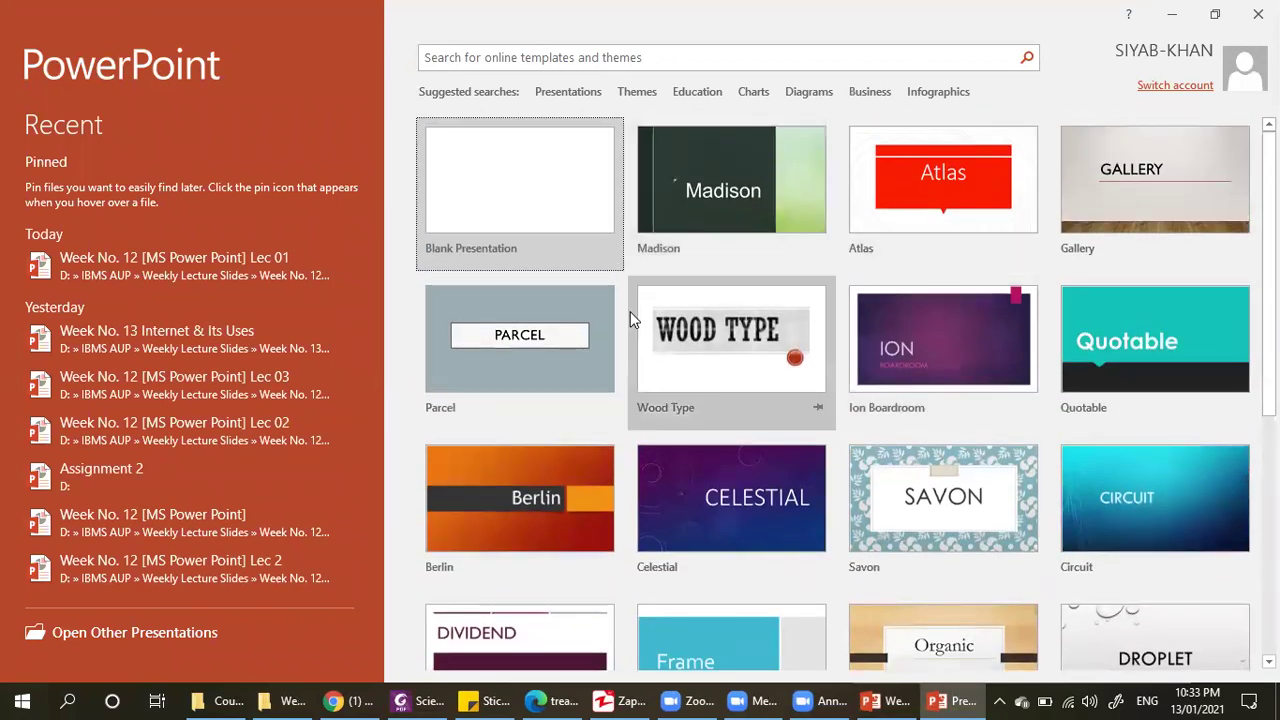
pyautogui.scroll(-5, 607, 446)
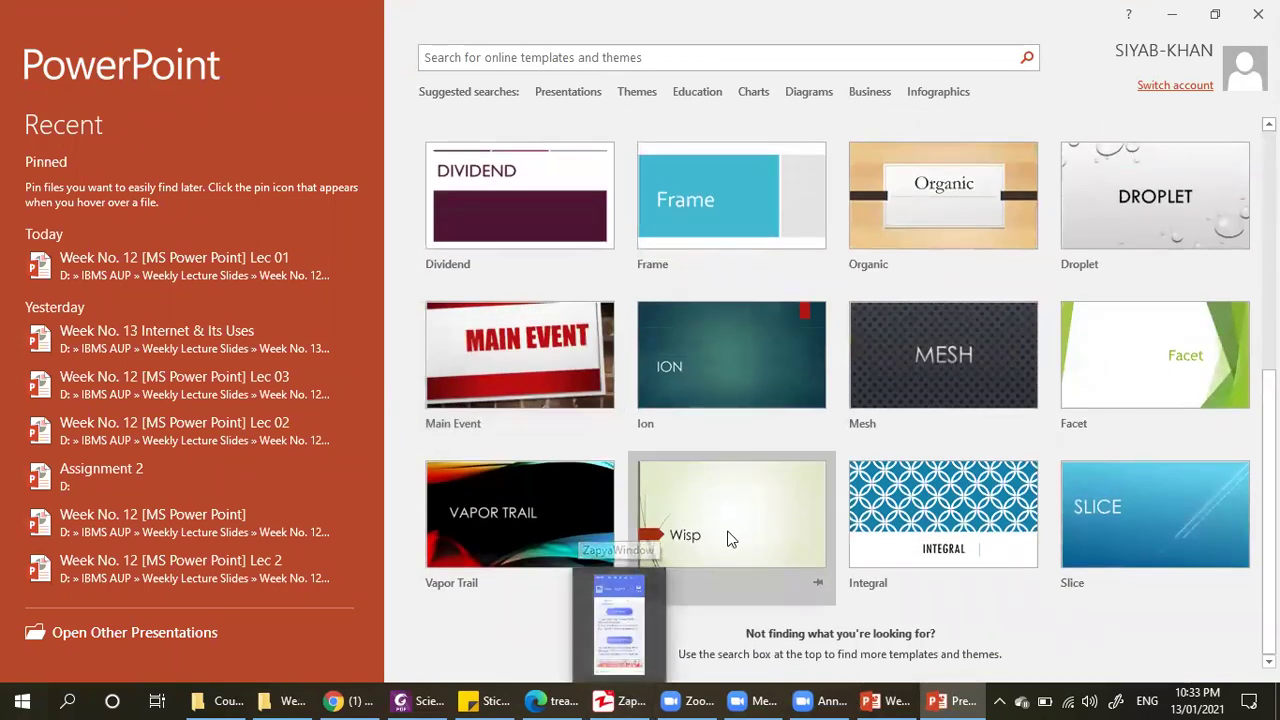
pyautogui.scroll(5, 728, 537)
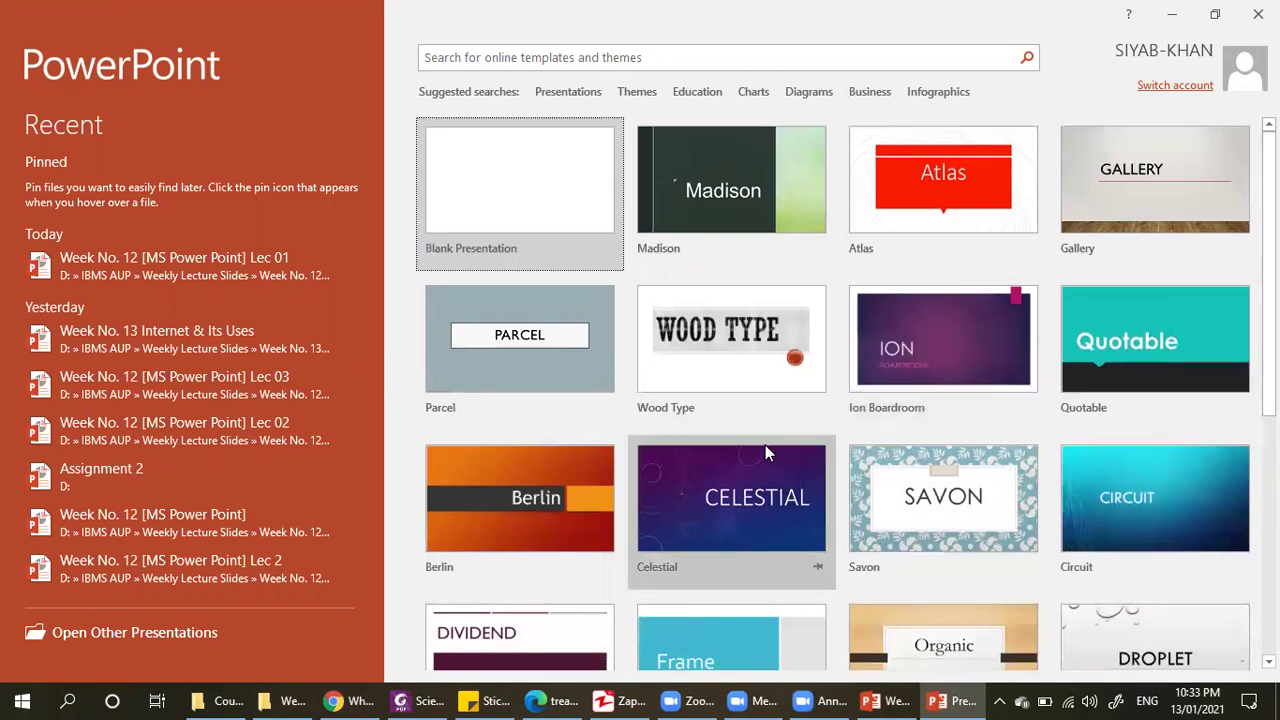
pyautogui.scroll(-4, 765, 445)
pyautogui.scroll(-1, 765, 445)
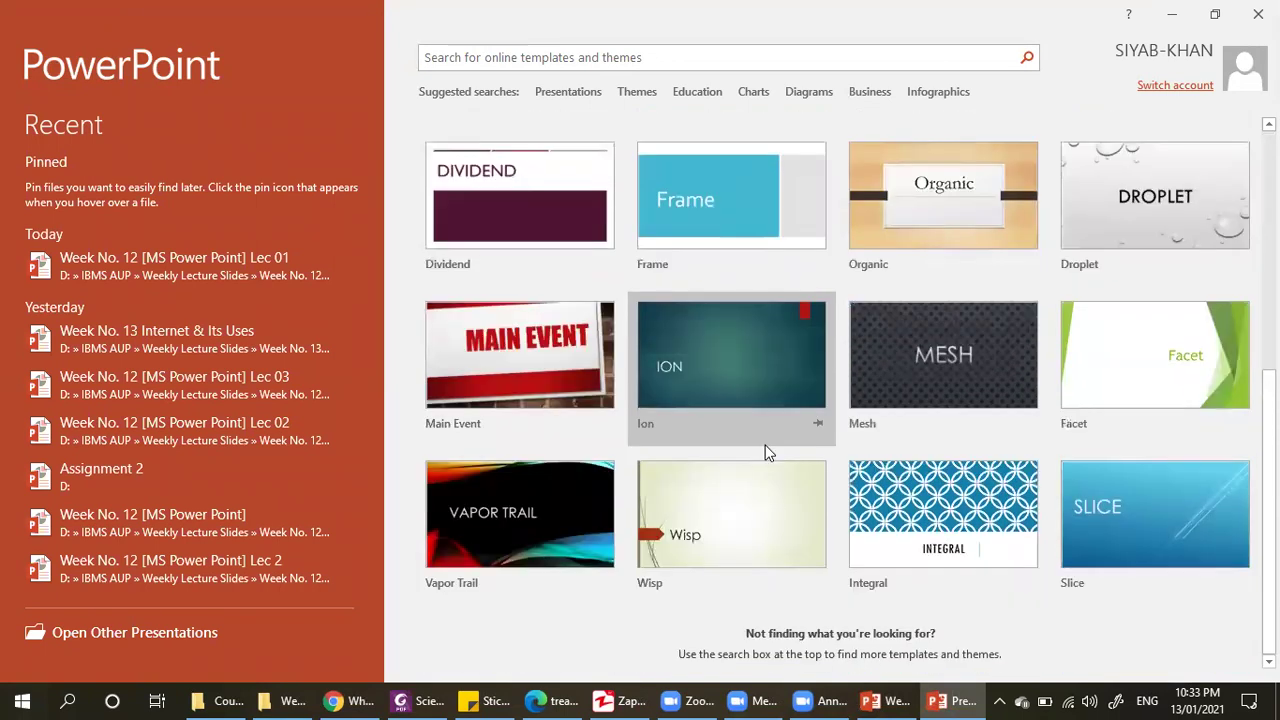
pyautogui.scroll(4, 766, 452)
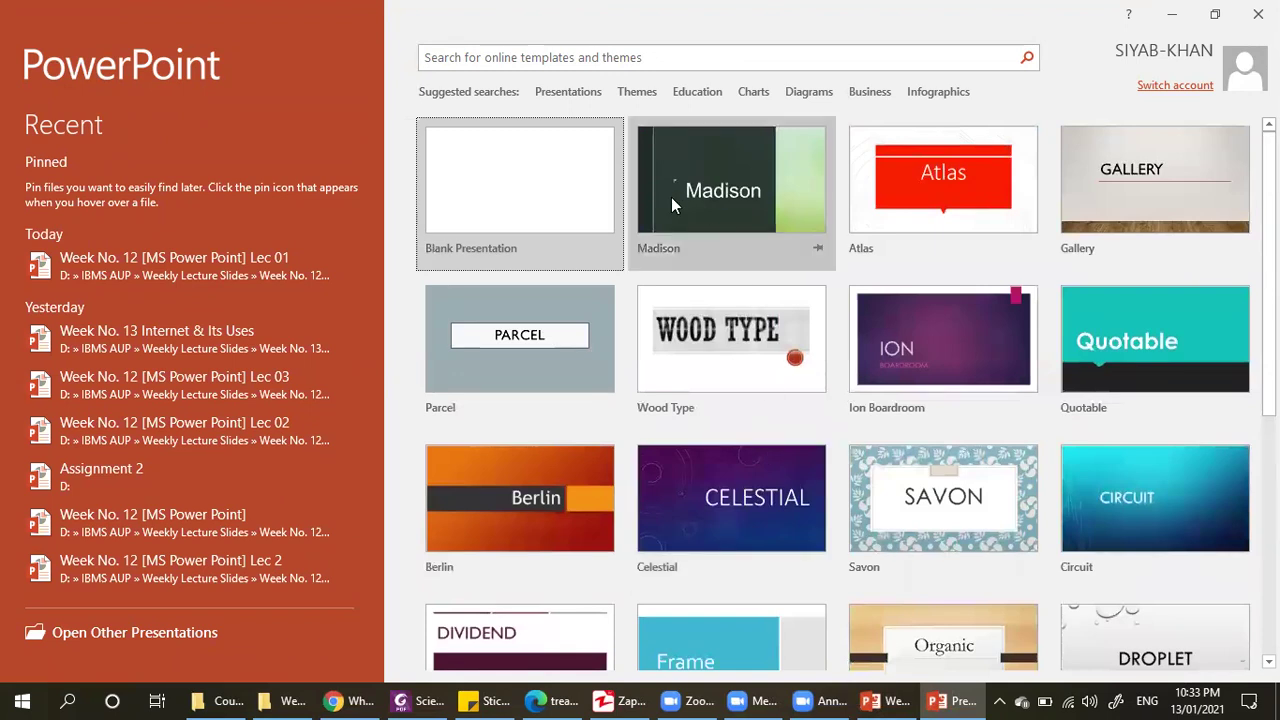
pyautogui.click(530, 208)
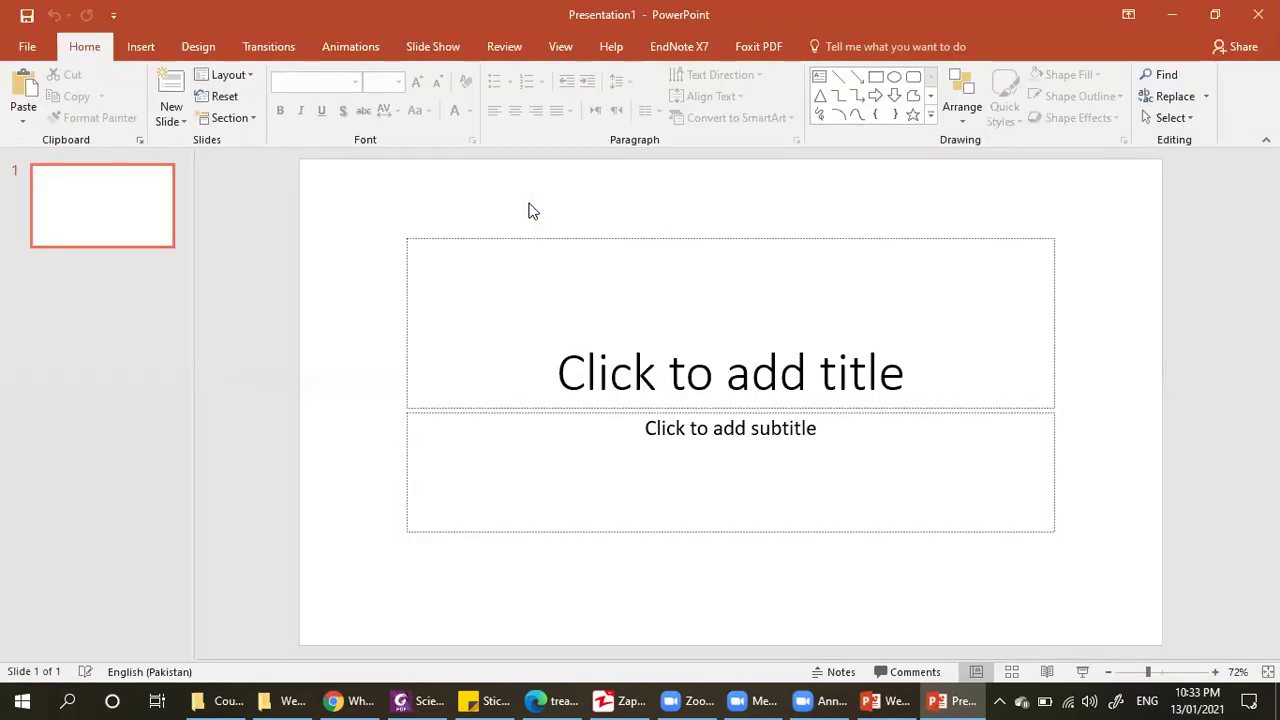
# Switch between Presentation1 and the Week No. 12 deck on the taskbar, then advance a slide.
pyautogui.click(898, 697)
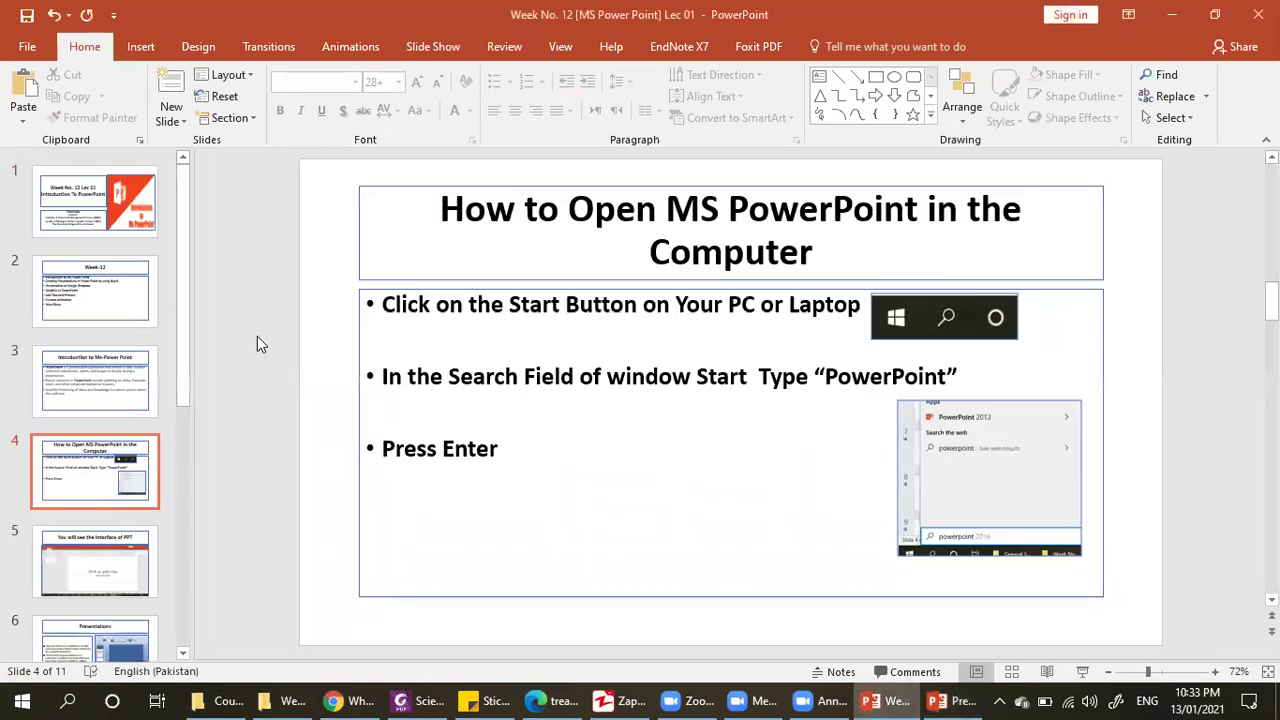
pyautogui.scroll(-1, 257, 343)
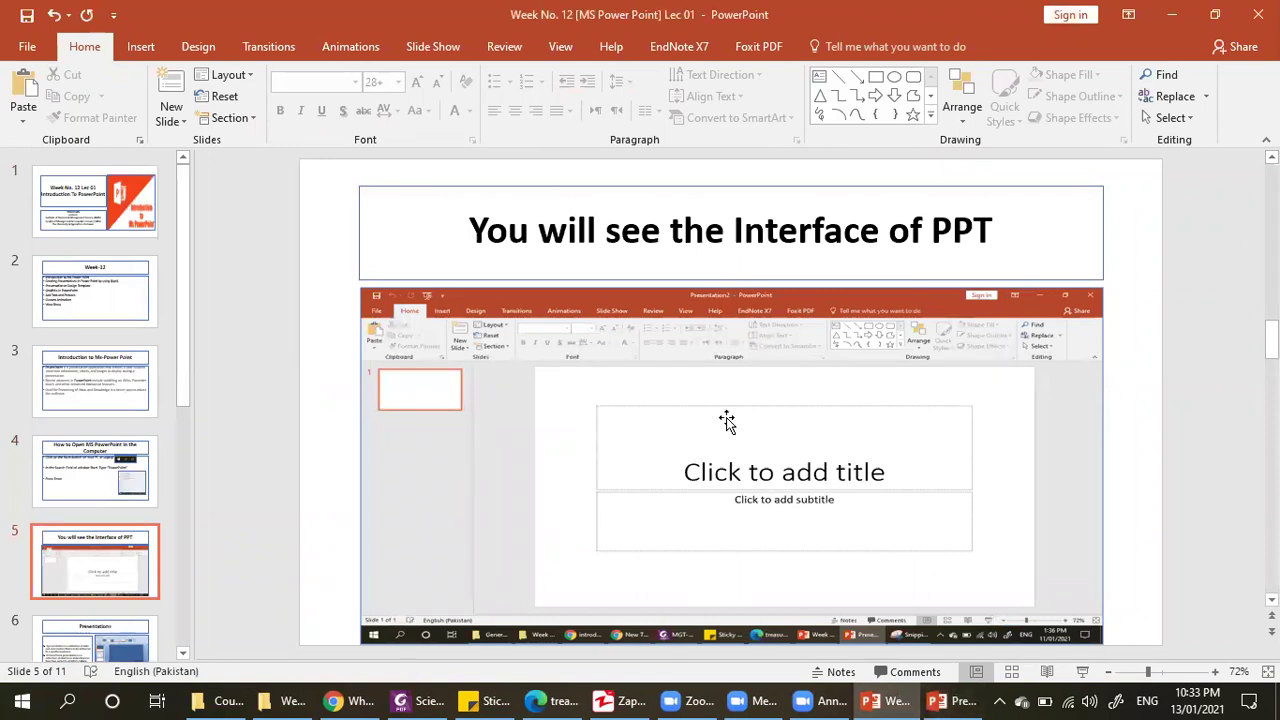
pyautogui.click(951, 698)
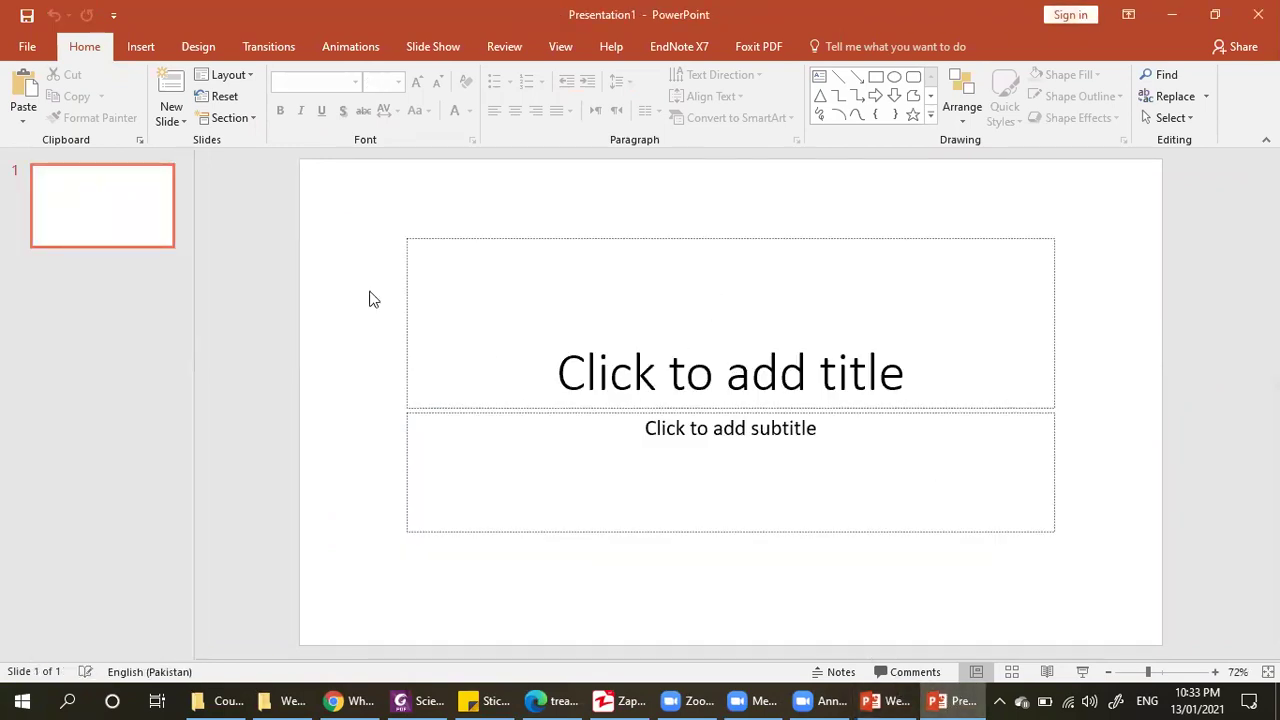
pyautogui.click(898, 698)
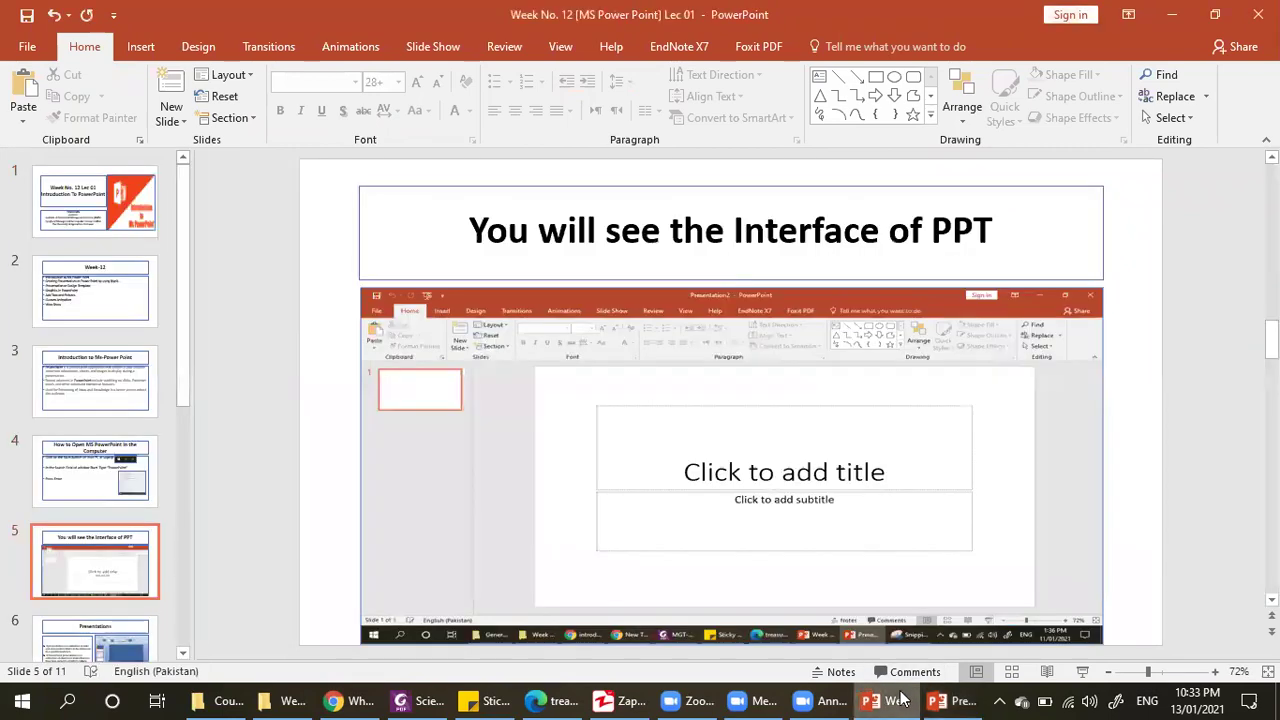
pyautogui.press('Down')
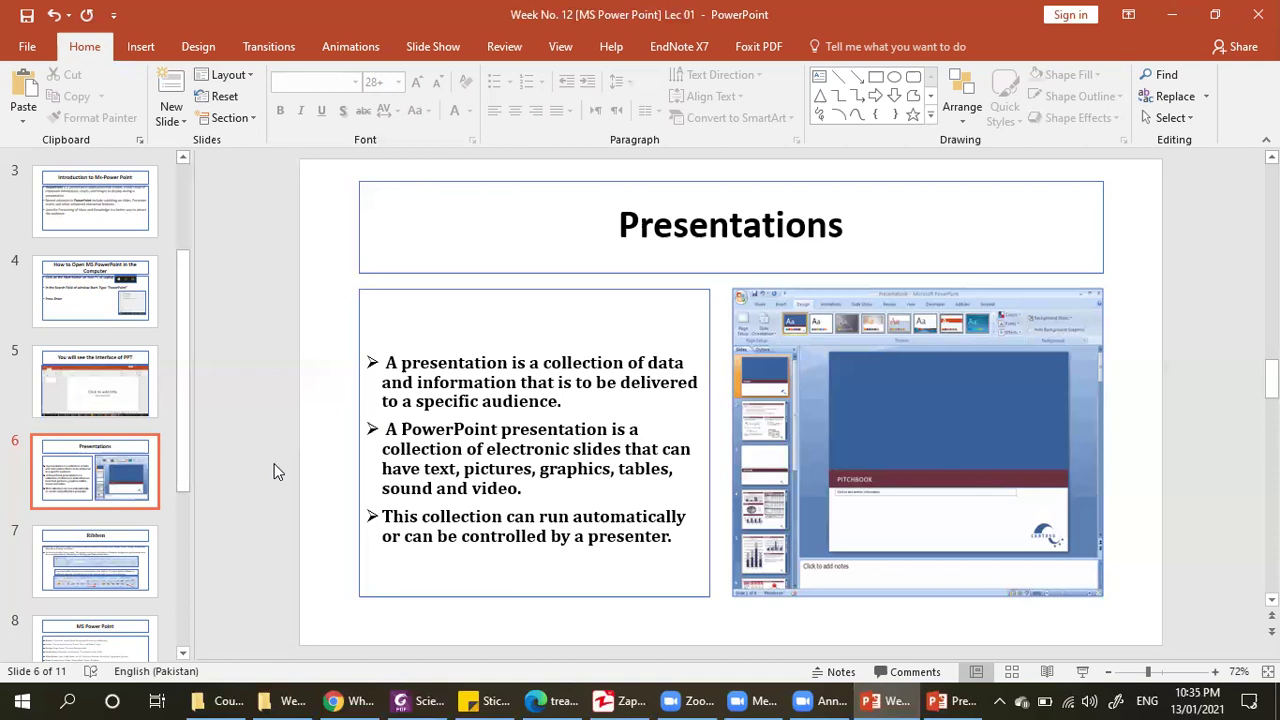
# Advance the lecture deck from slide 6, Presentations, to slide 7, Ribbon.
pyautogui.press('Down')
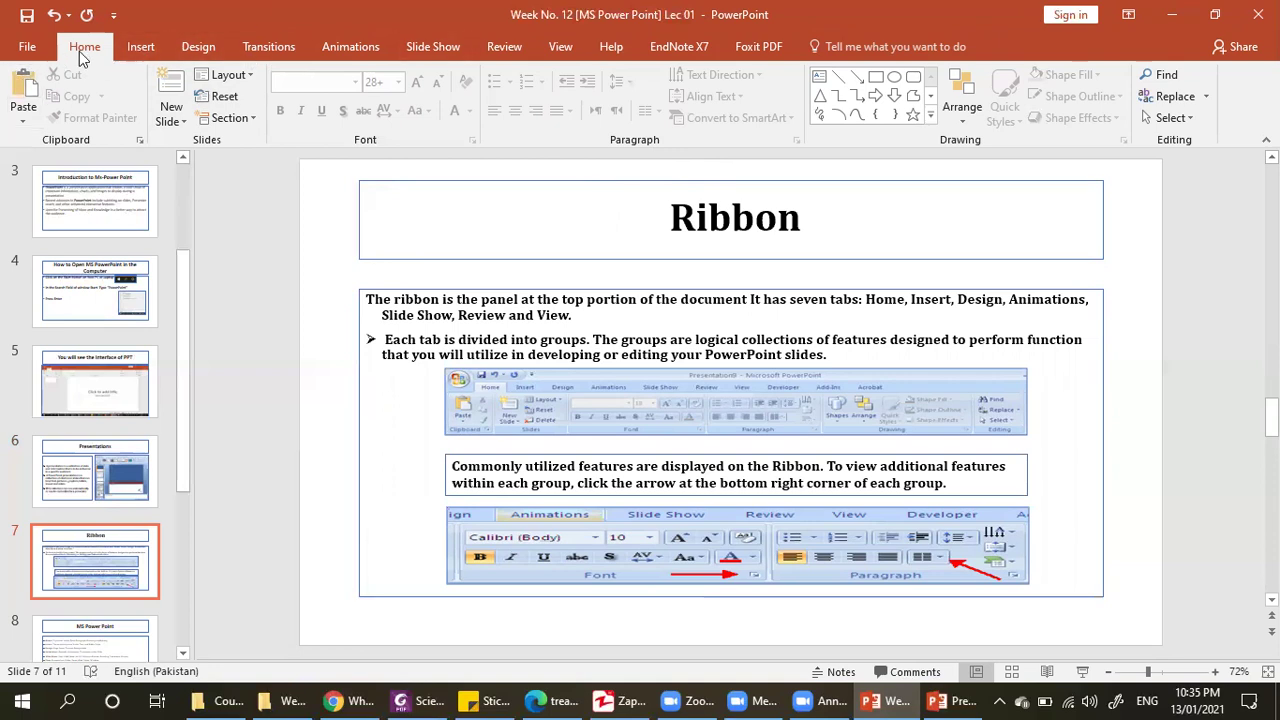
# Show the Insert tab commands, then briefly view the File Backstage and return.
pyautogui.click(148, 47)
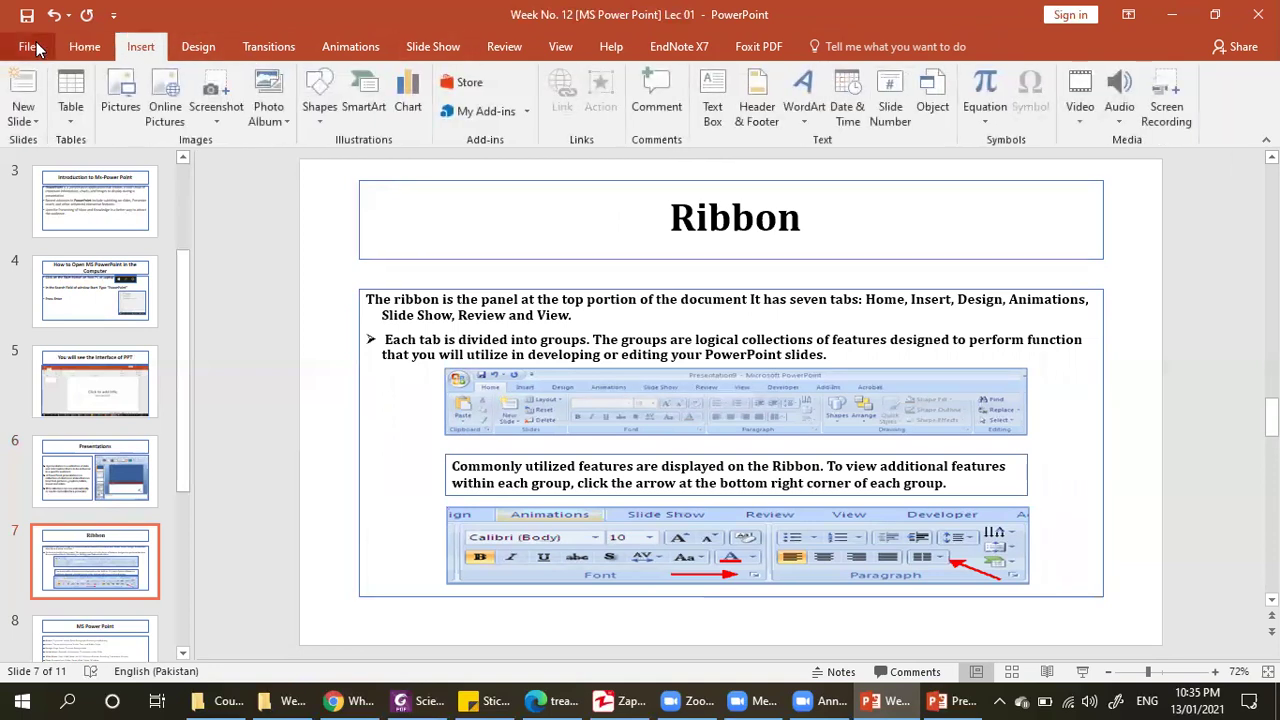
pyautogui.click(45, 47)
pyautogui.click(49, 43)
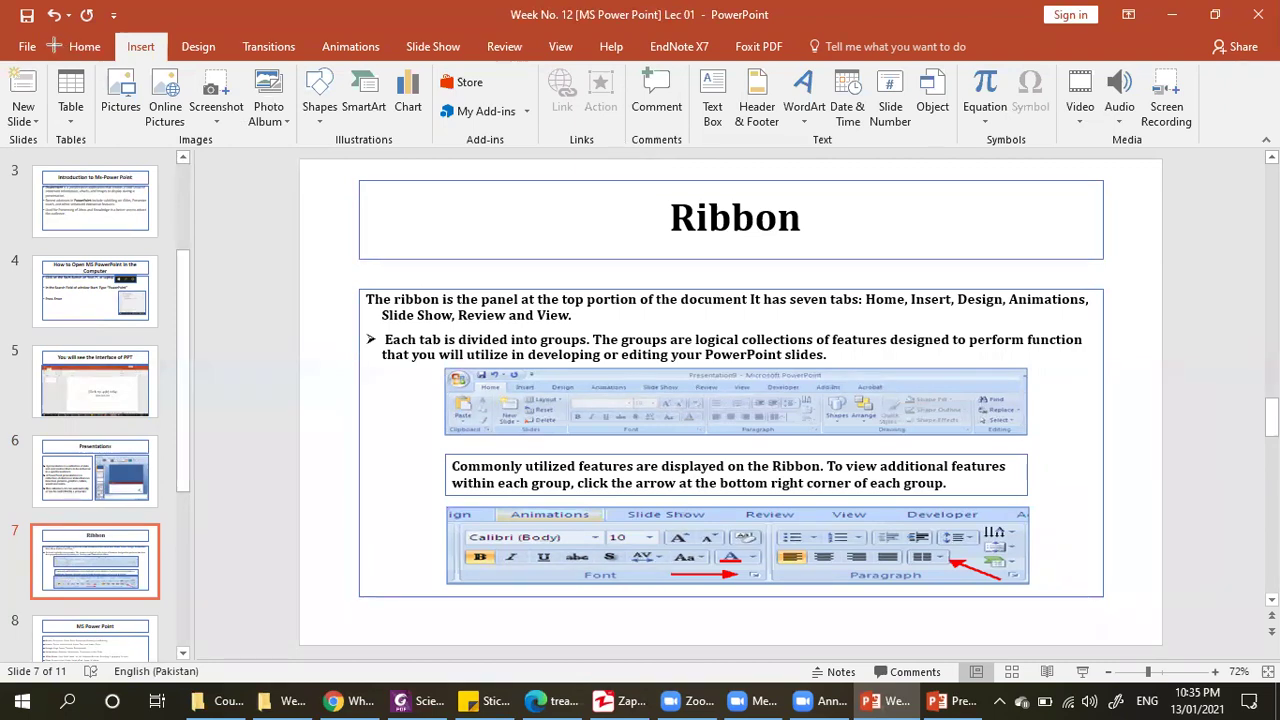
# Outline the ribbon tabs and both ribbon screenshots, erase the outlines, and scroll to slide 8.
pyautogui.moveTo(6, 38); pyautogui.dragTo(644, 62)
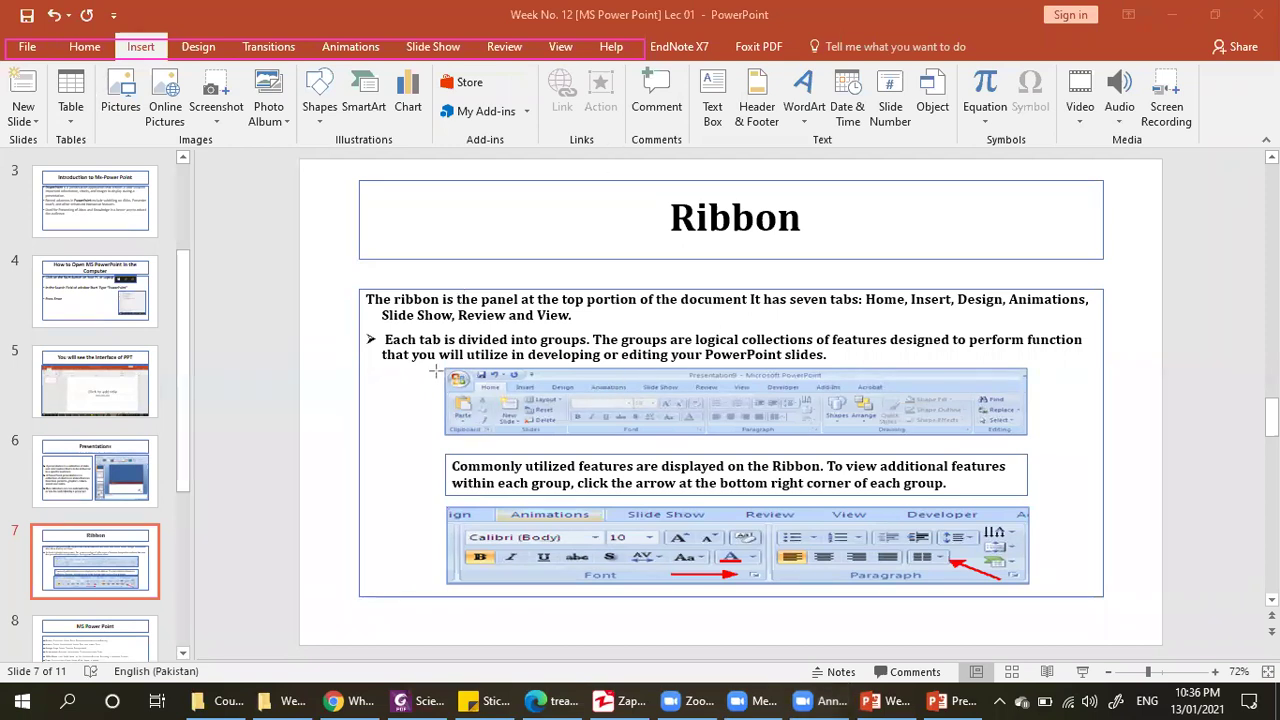
pyautogui.moveTo(432, 364)
pyautogui.mouseDown()
pyautogui.moveTo(1035, 453)
pyautogui.moveTo(1065, 446)
pyautogui.mouseUp()
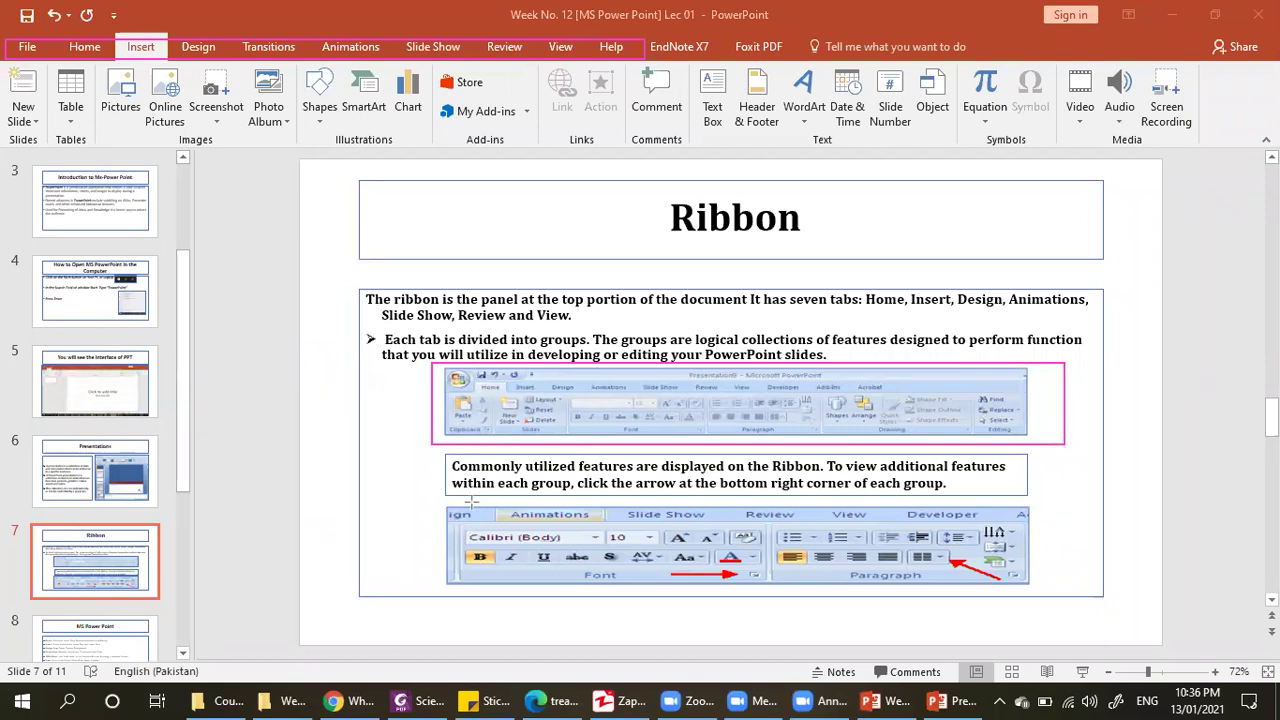
pyautogui.moveTo(440, 494); pyautogui.dragTo(1042, 590)
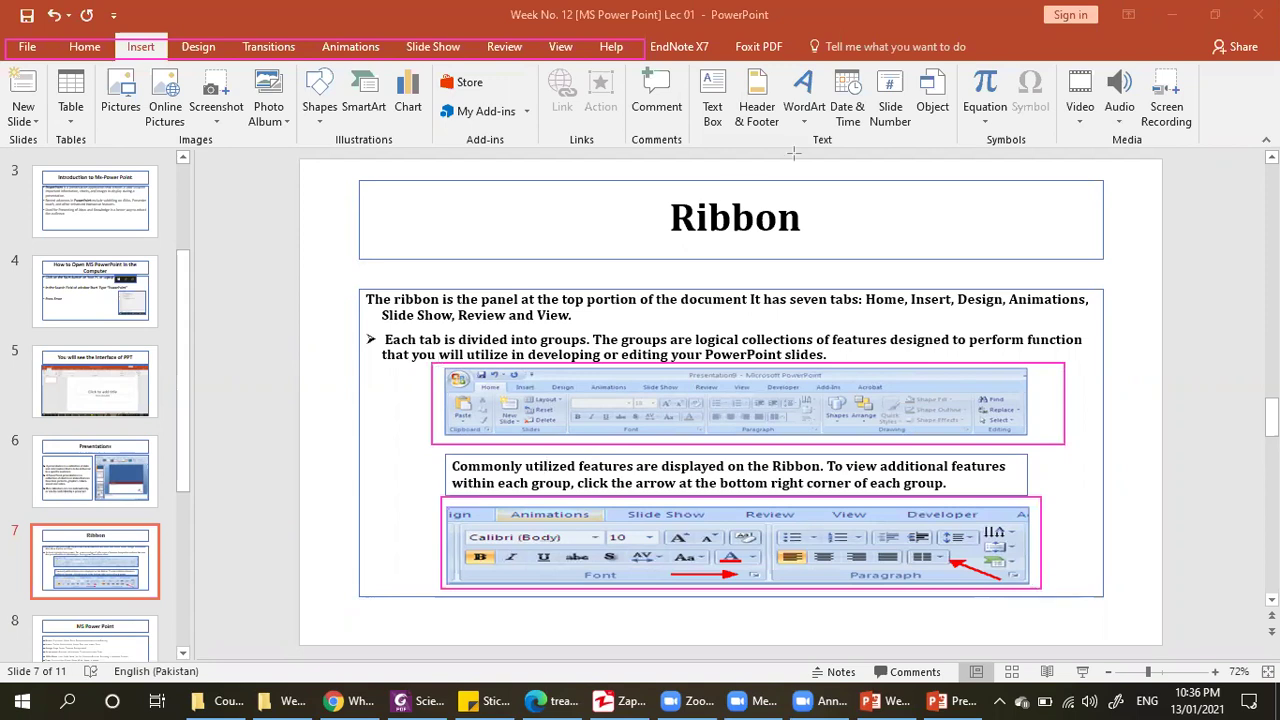
pyautogui.press('e')
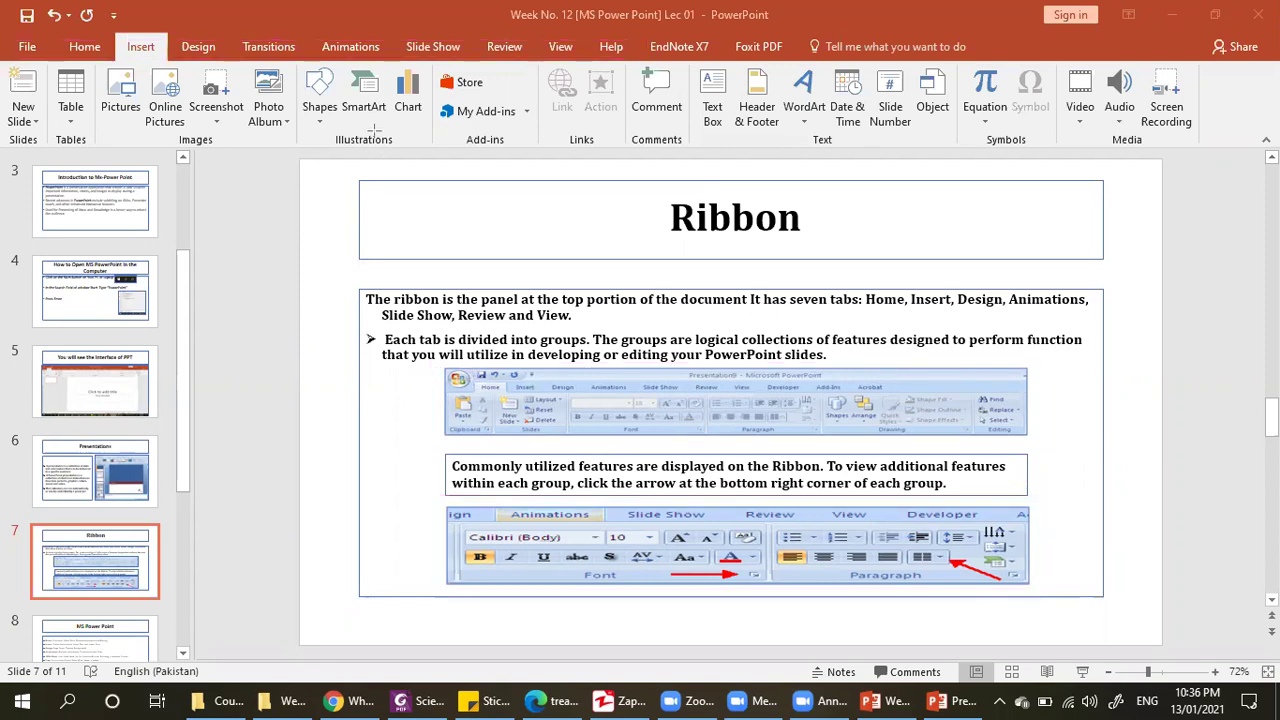
pyautogui.scroll(-1, 264, 277)
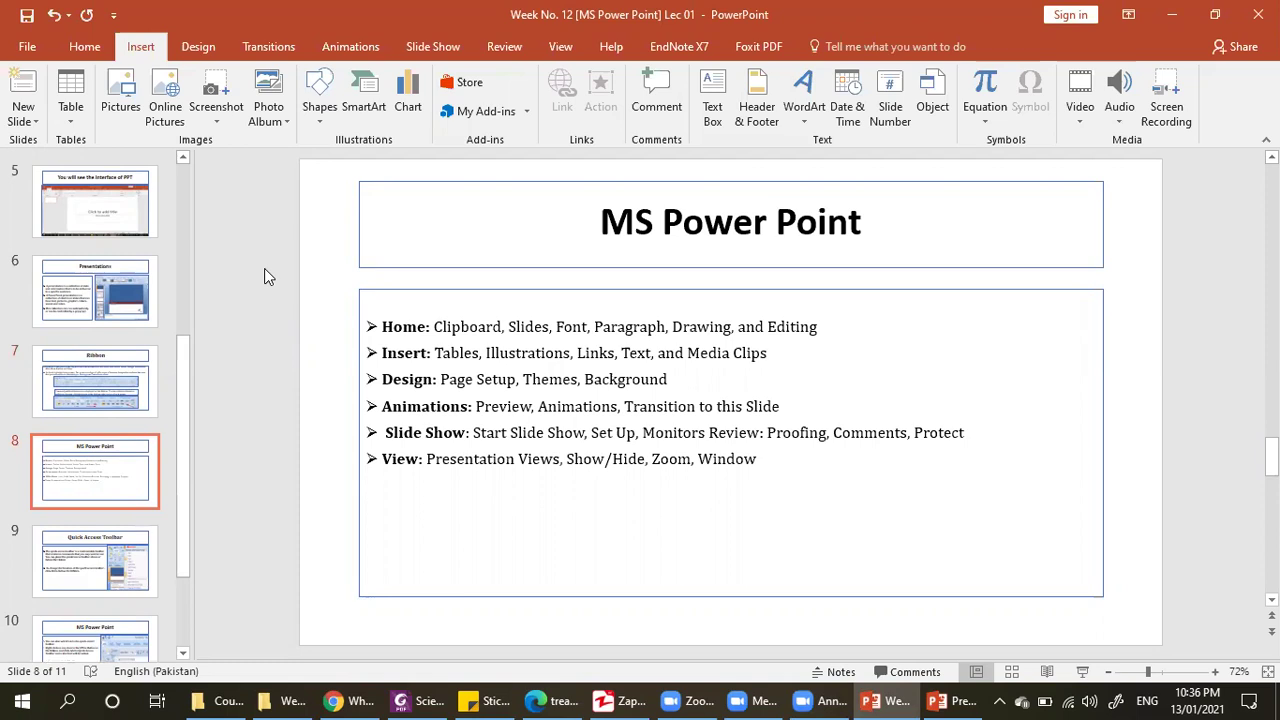
# Return to the Home tab commands and scroll on toward slide 9, Quick Access Toolbar.
pyautogui.click(86, 44)
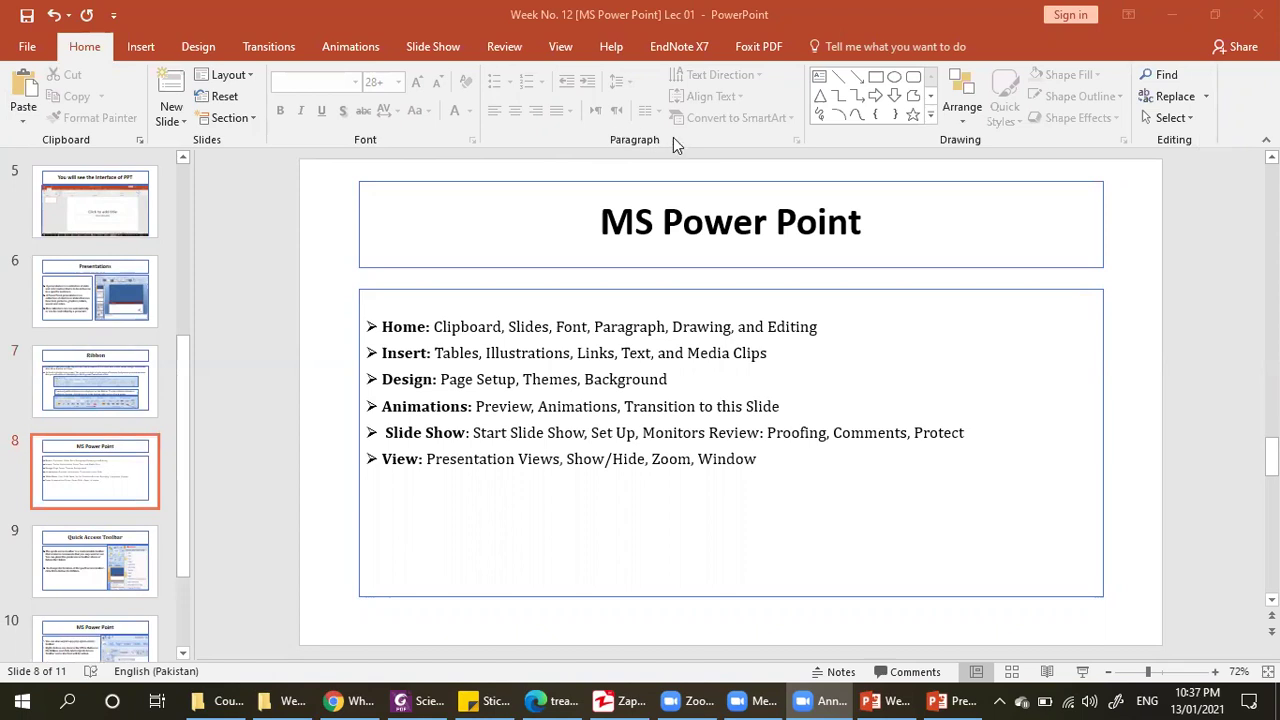
pyautogui.click(641, 138)
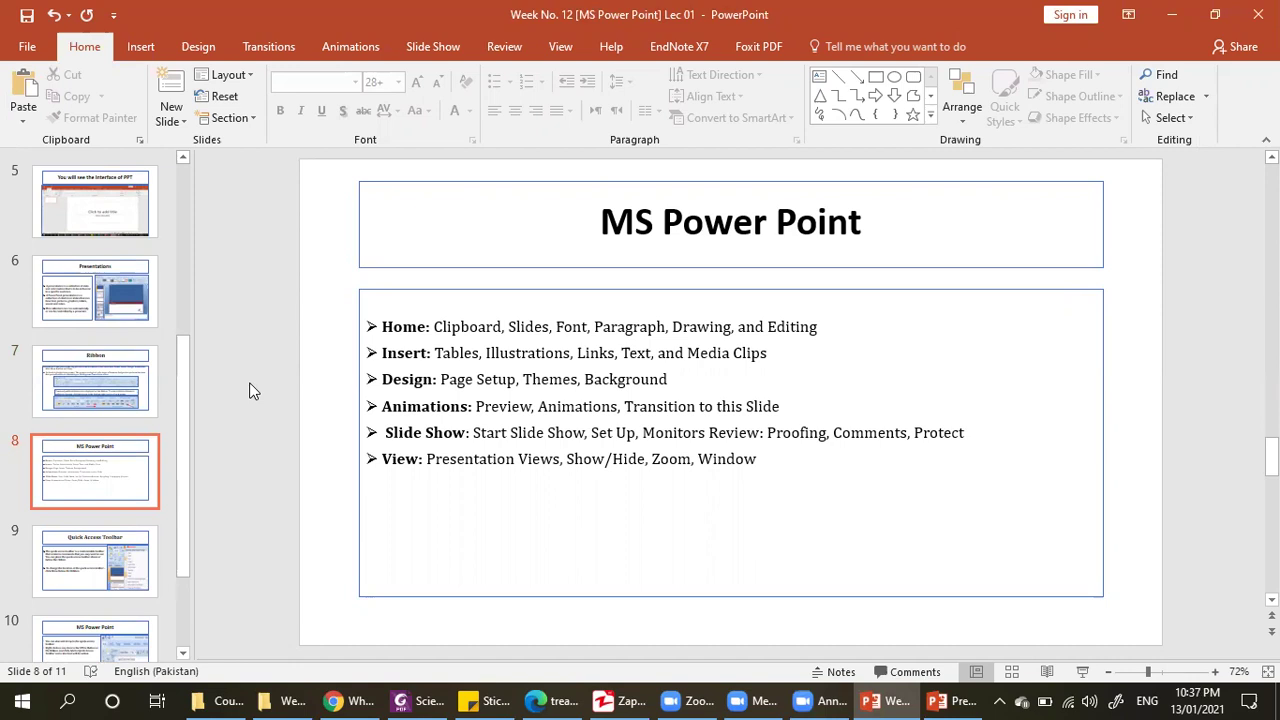
pyautogui.scroll(-1, 253, 391)
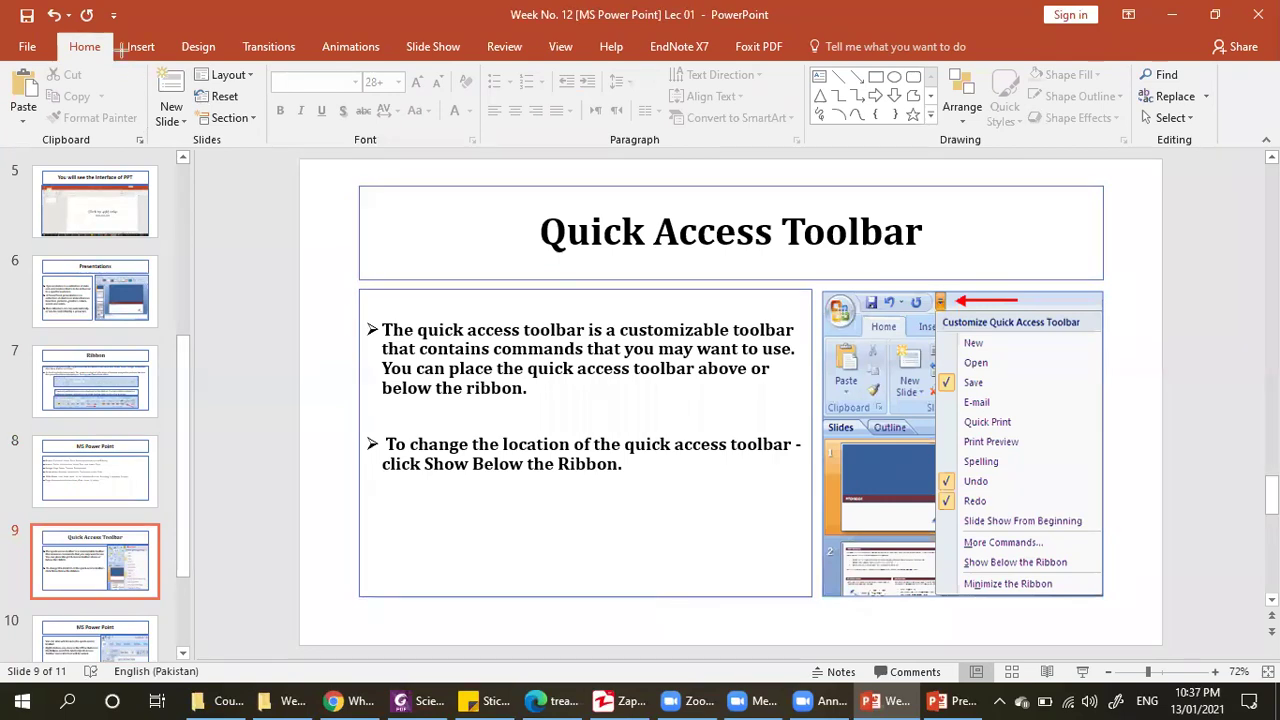
# Point out the Customize Quick Access Toolbar list, then close it without changes.
pyautogui.moveTo(104, 6); pyautogui.dragTo(133, 27)
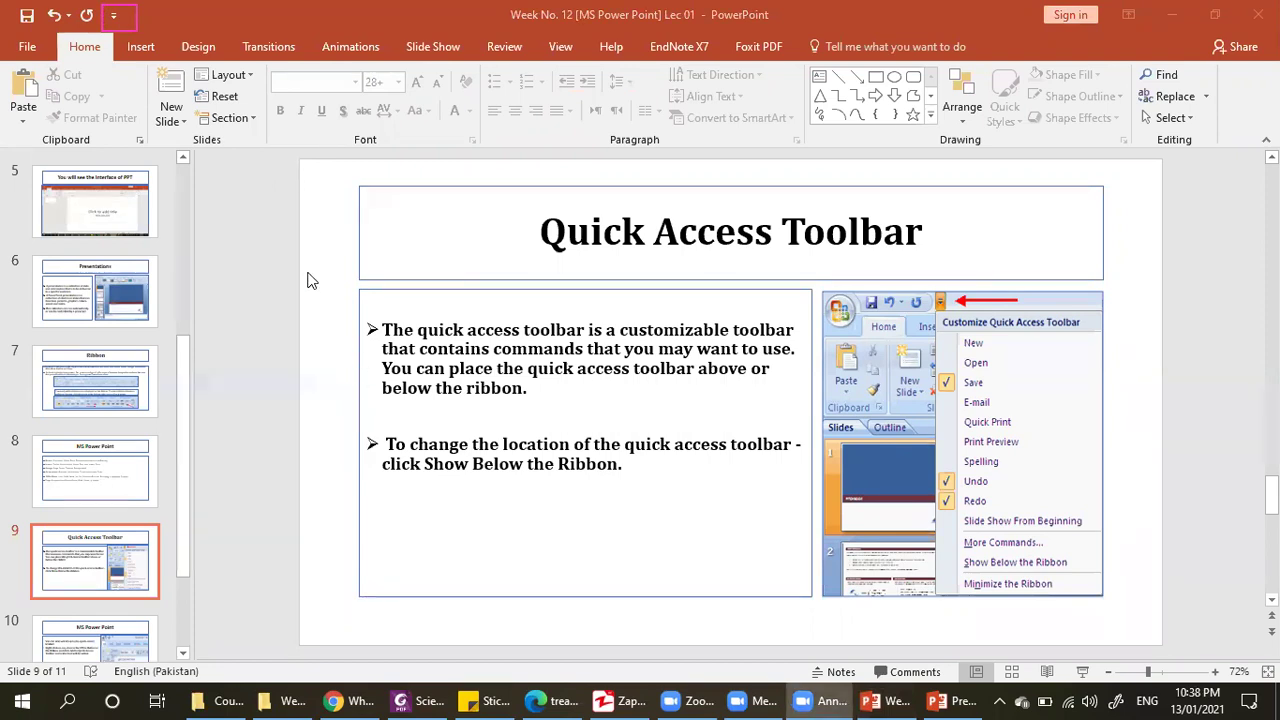
pyautogui.click(114, 22)
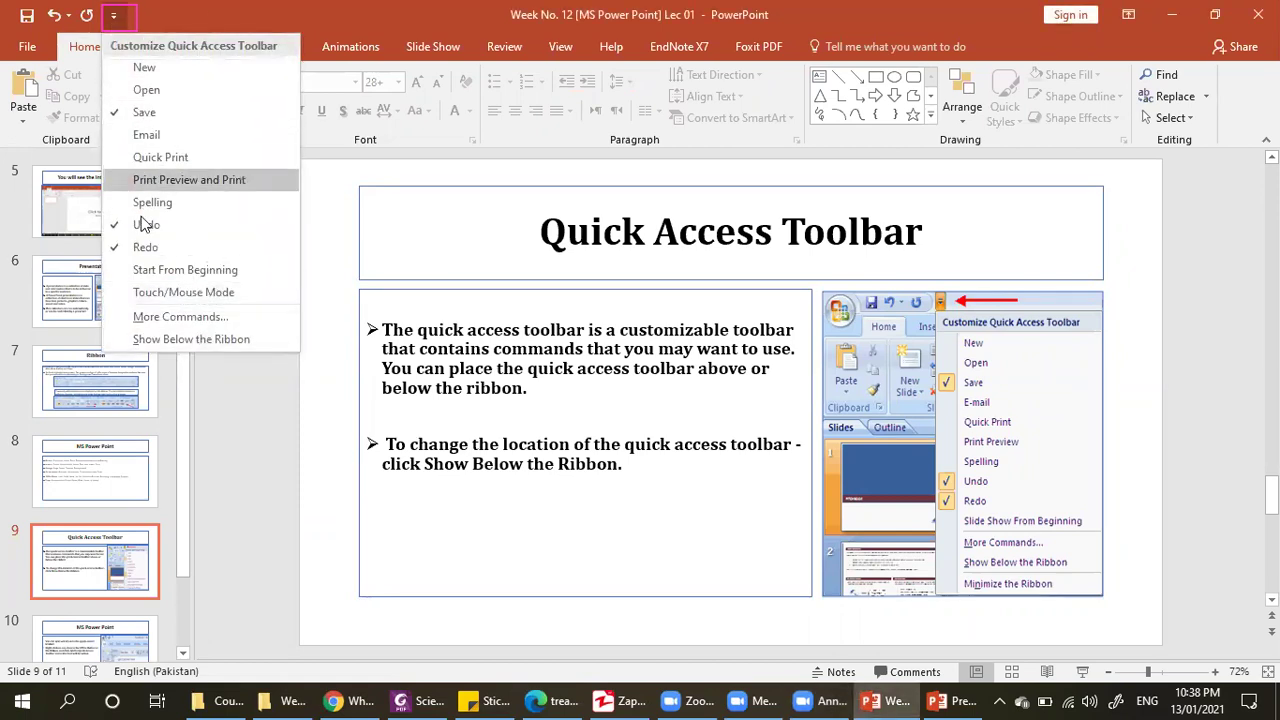
pyautogui.click(201, 370)
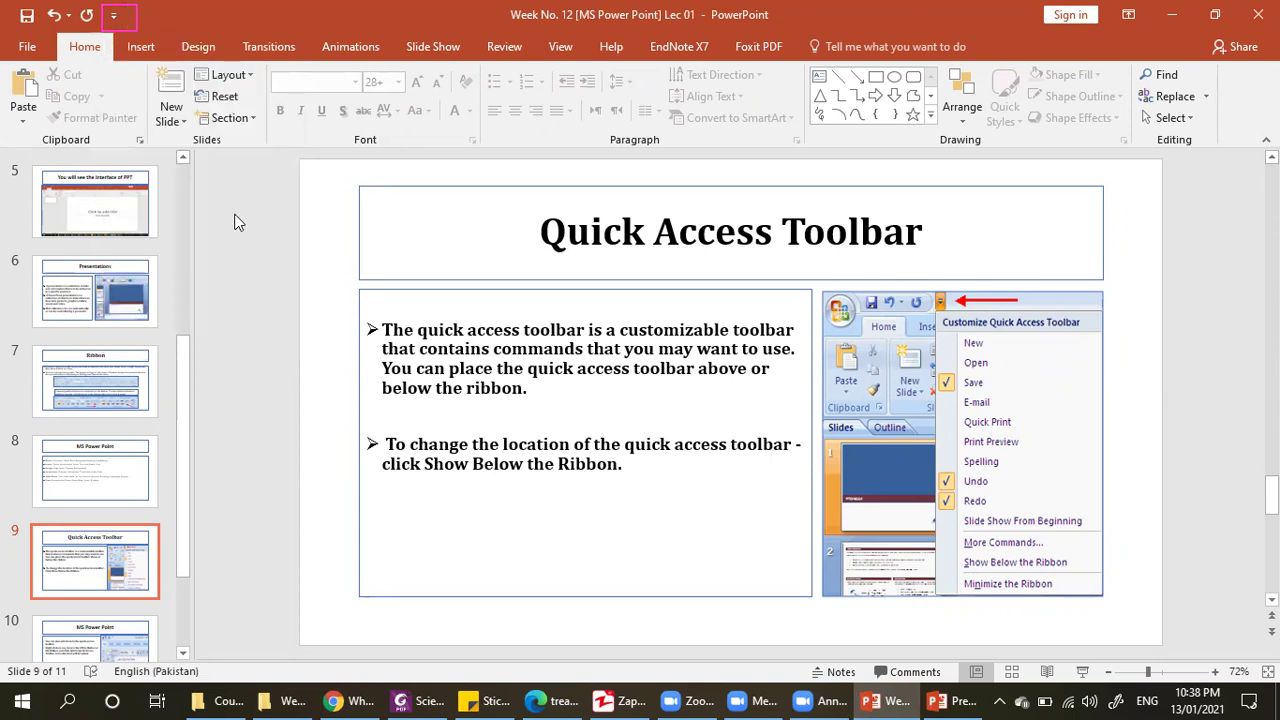
# Show Copy's 'Add to Quick Access Toolbar' option without choosing it, then move to slide 10.
pyautogui.rightClick(106, 93)
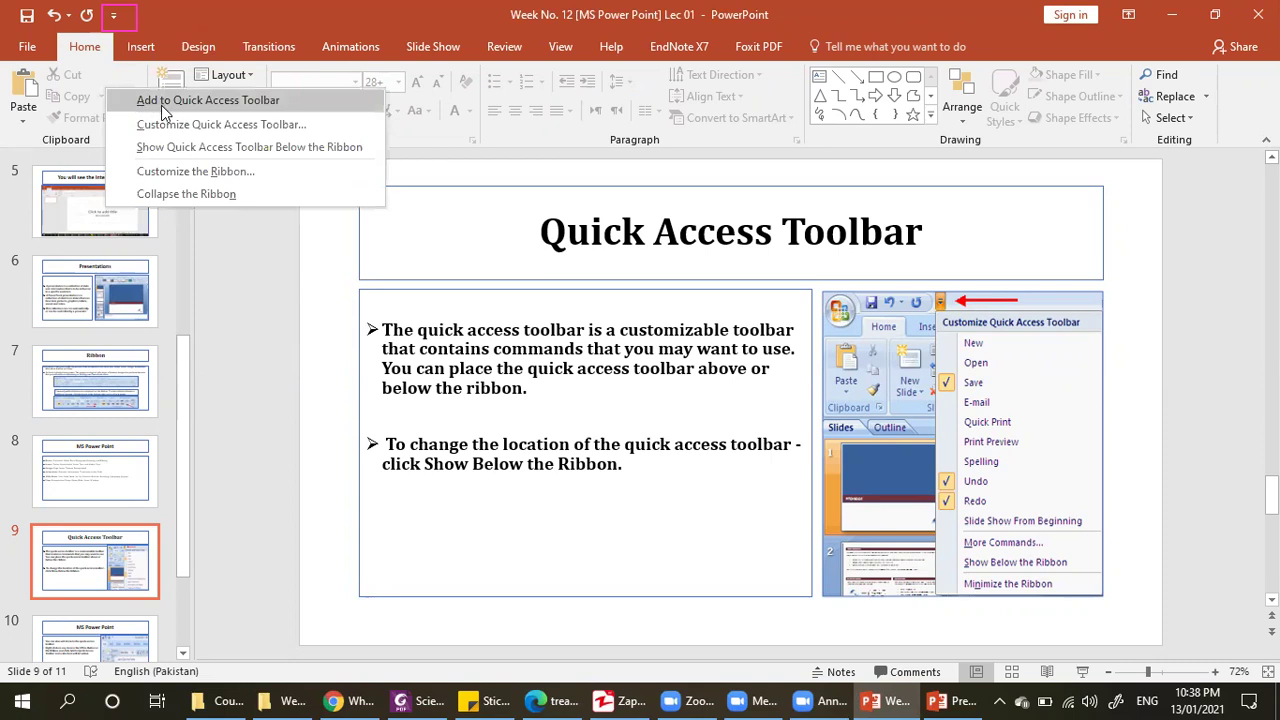
pyautogui.click(227, 274)
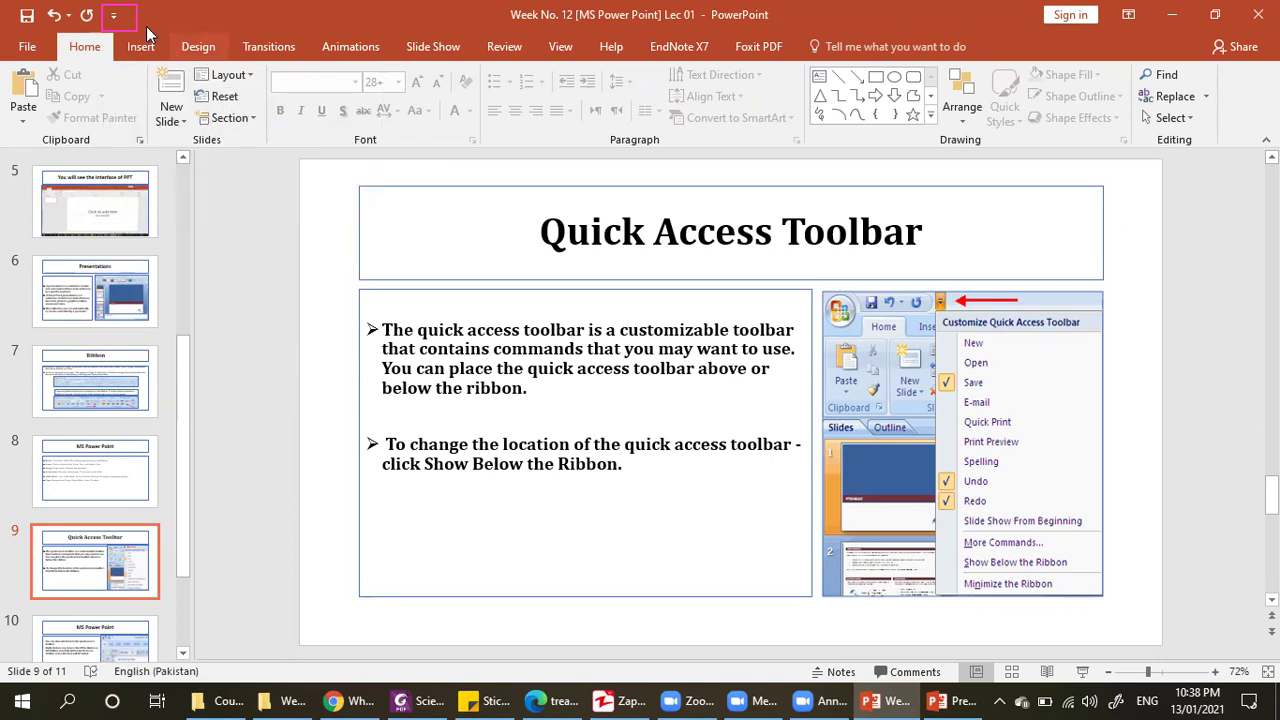
pyautogui.click(113, 15)
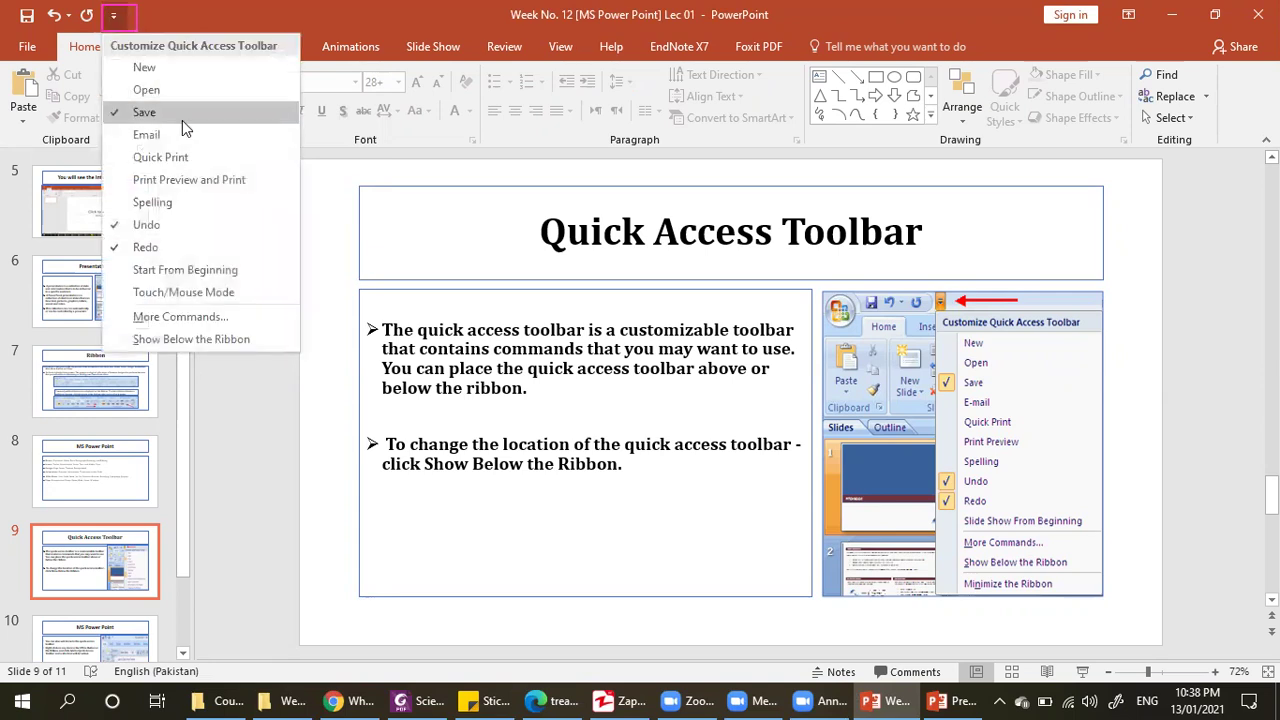
pyautogui.click(225, 411)
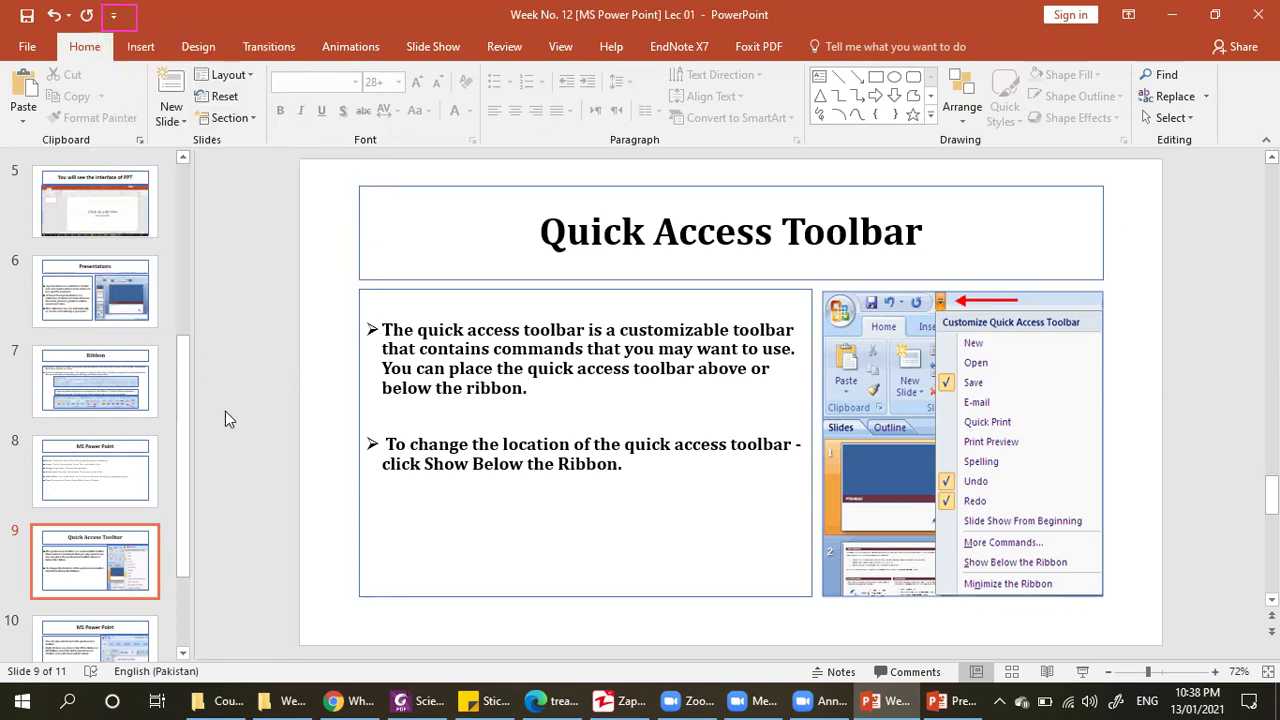
pyautogui.scroll(-1, 225, 411)
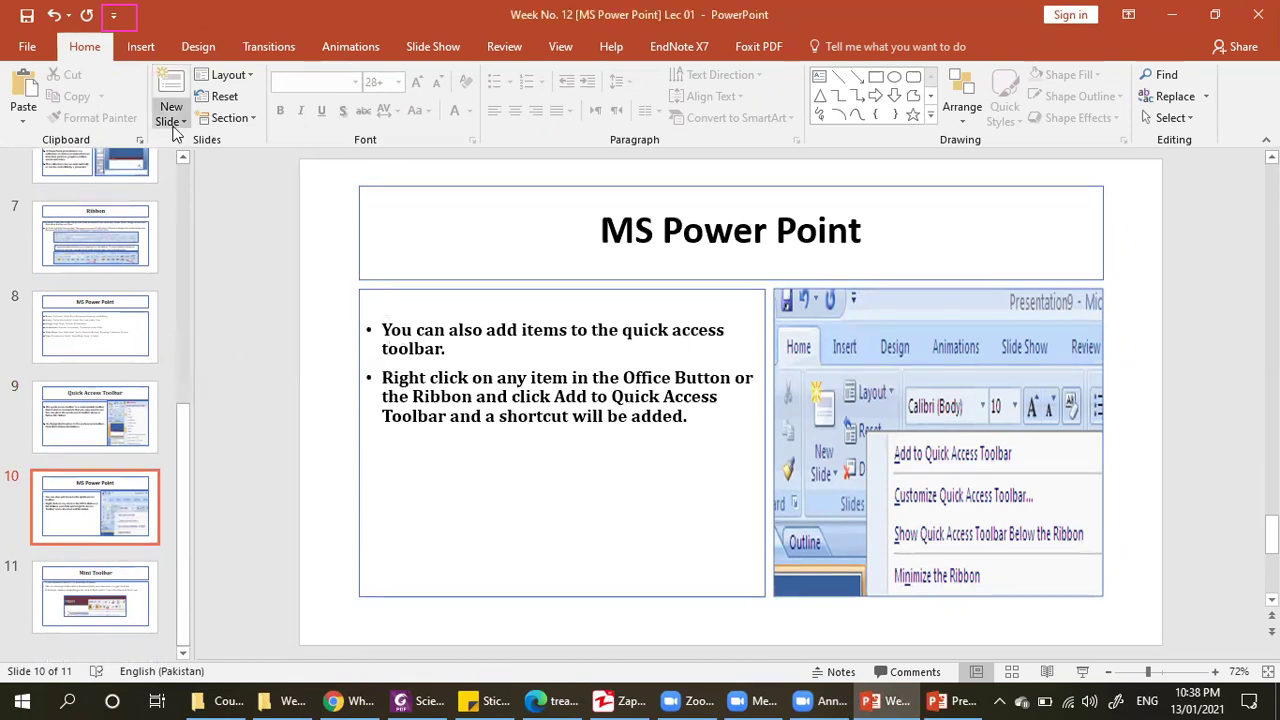
# Add Format Painter to the Quick Access Toolbar from its right-click menu.
pyautogui.click(115, 16)
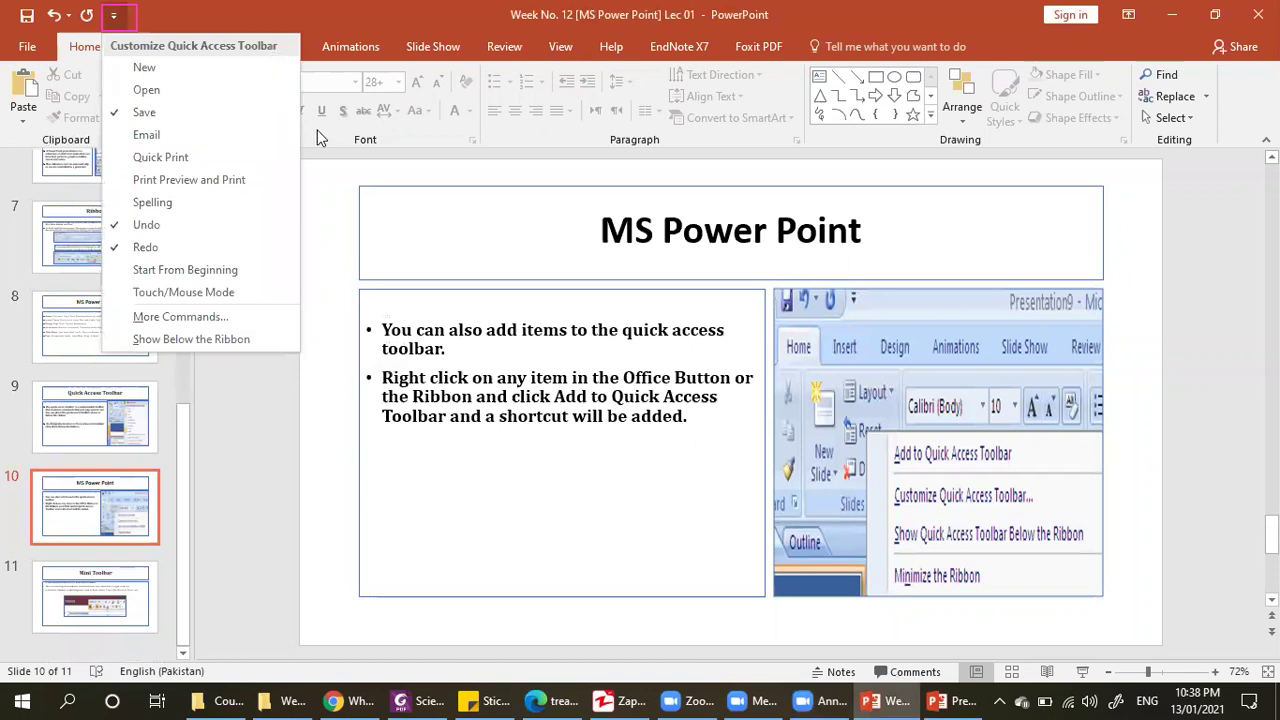
pyautogui.click(325, 158)
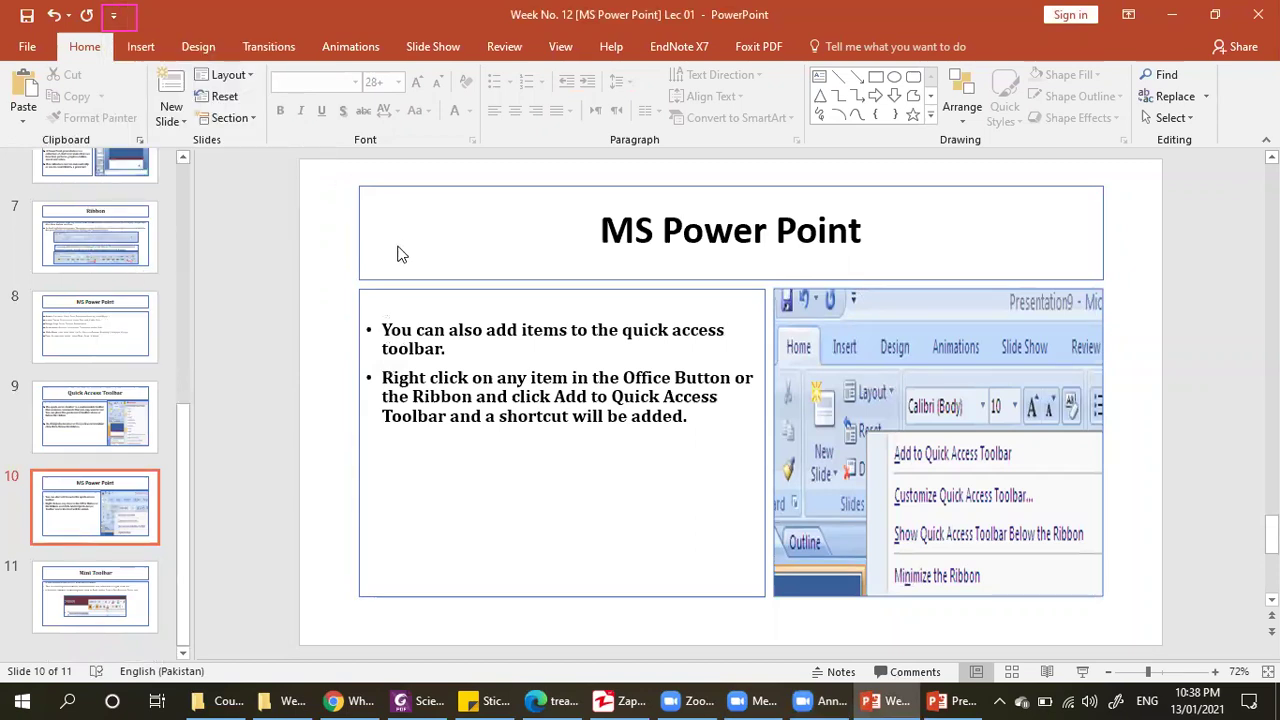
pyautogui.click(628, 246)
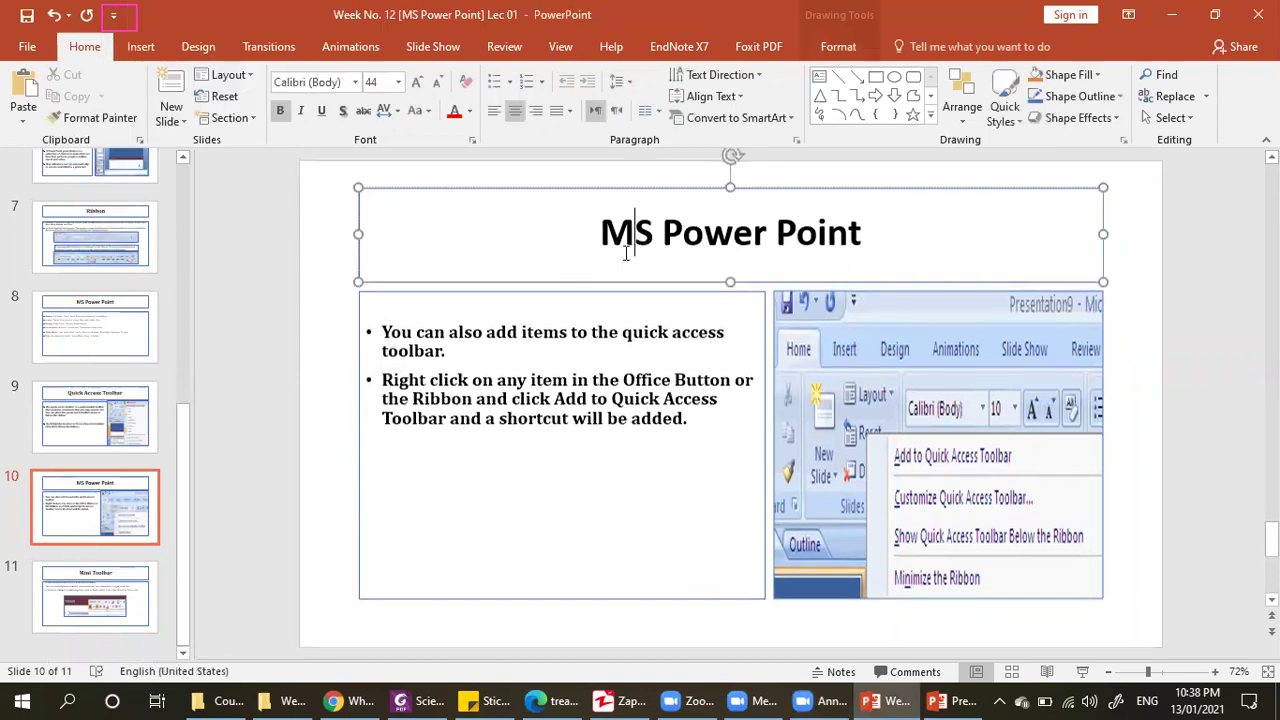
pyautogui.rightClick(113, 126)
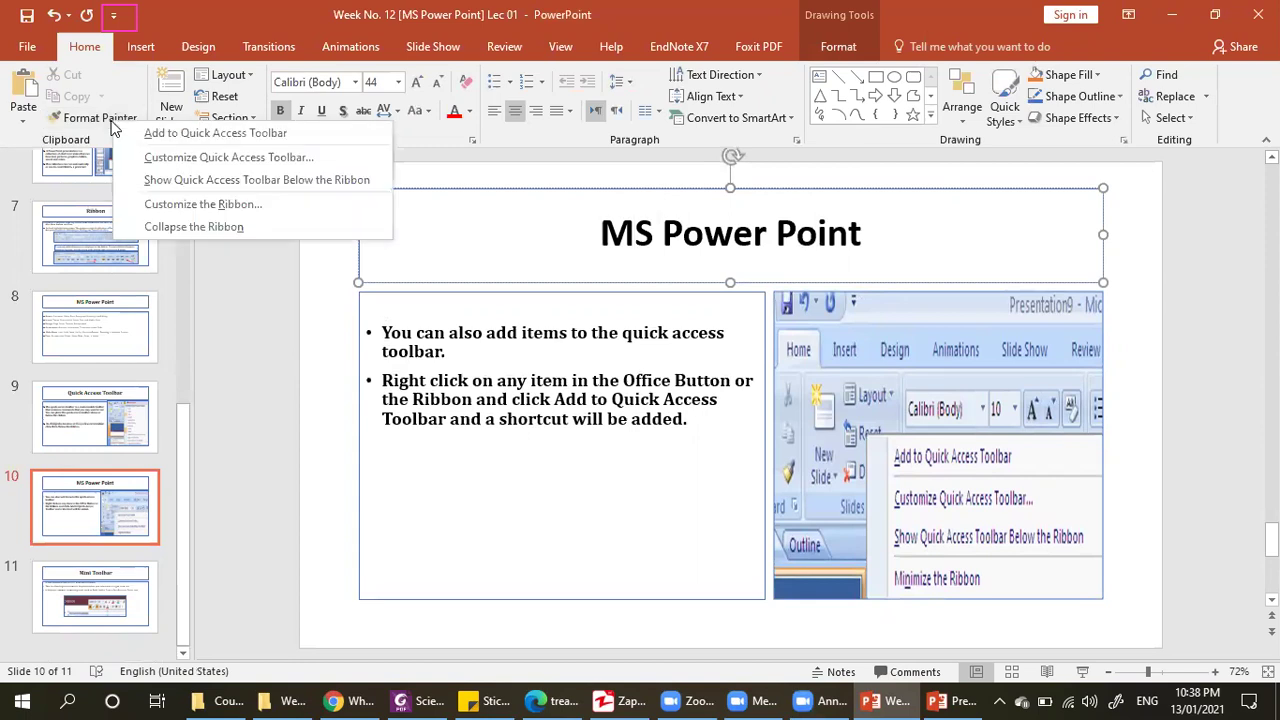
pyautogui.click(129, 89)
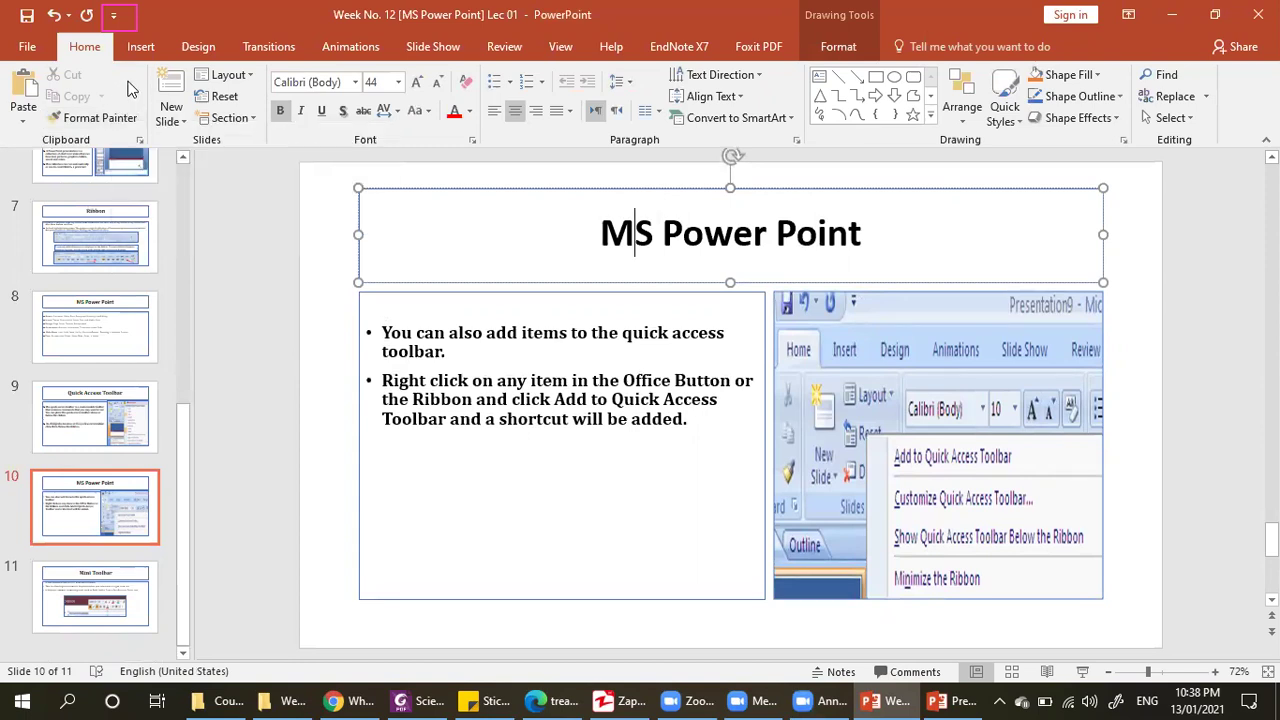
pyautogui.rightClick(117, 118)
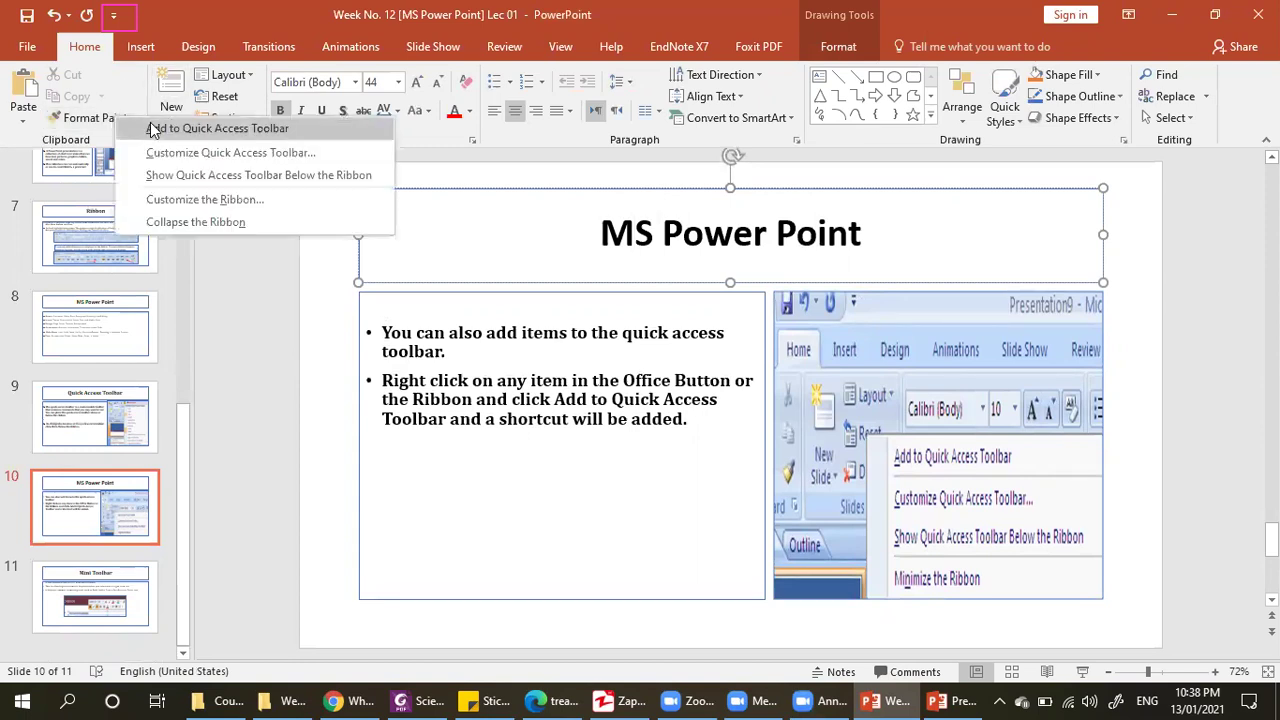
pyautogui.click(152, 130)
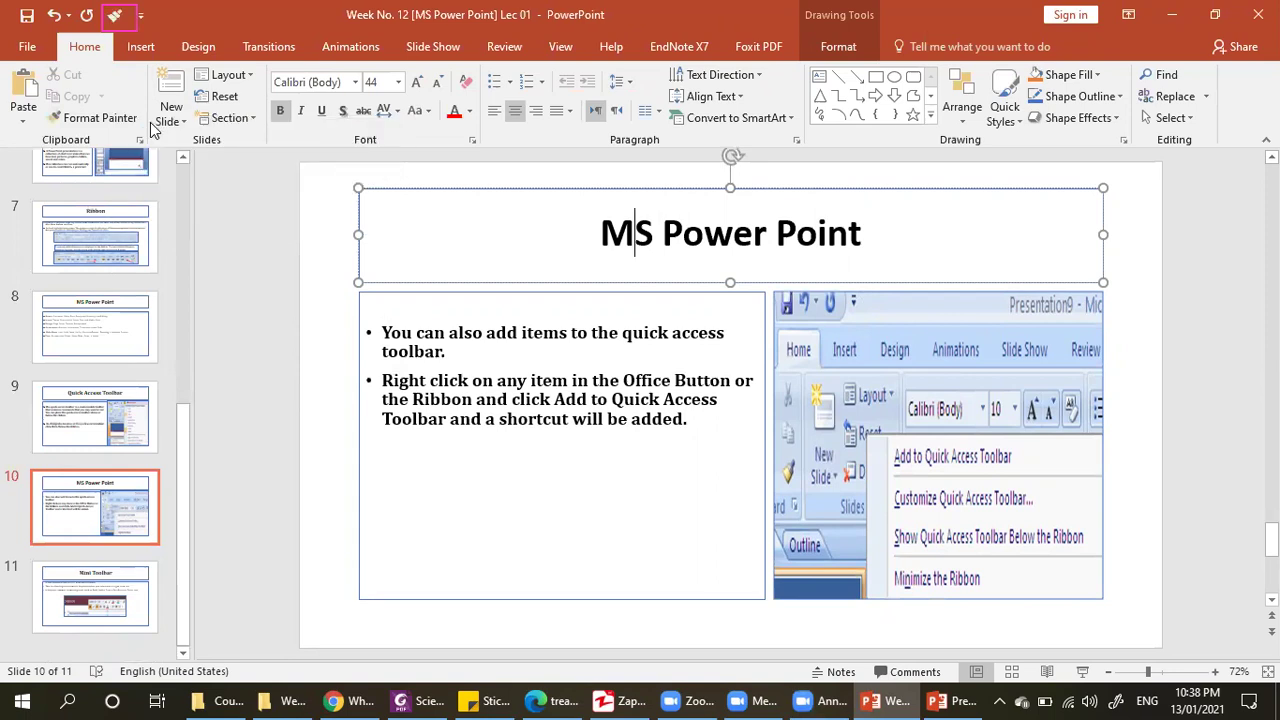
# Remove the Format Painter shortcut from the Quick Access Toolbar and move to slide 11.
pyautogui.click(140, 17)
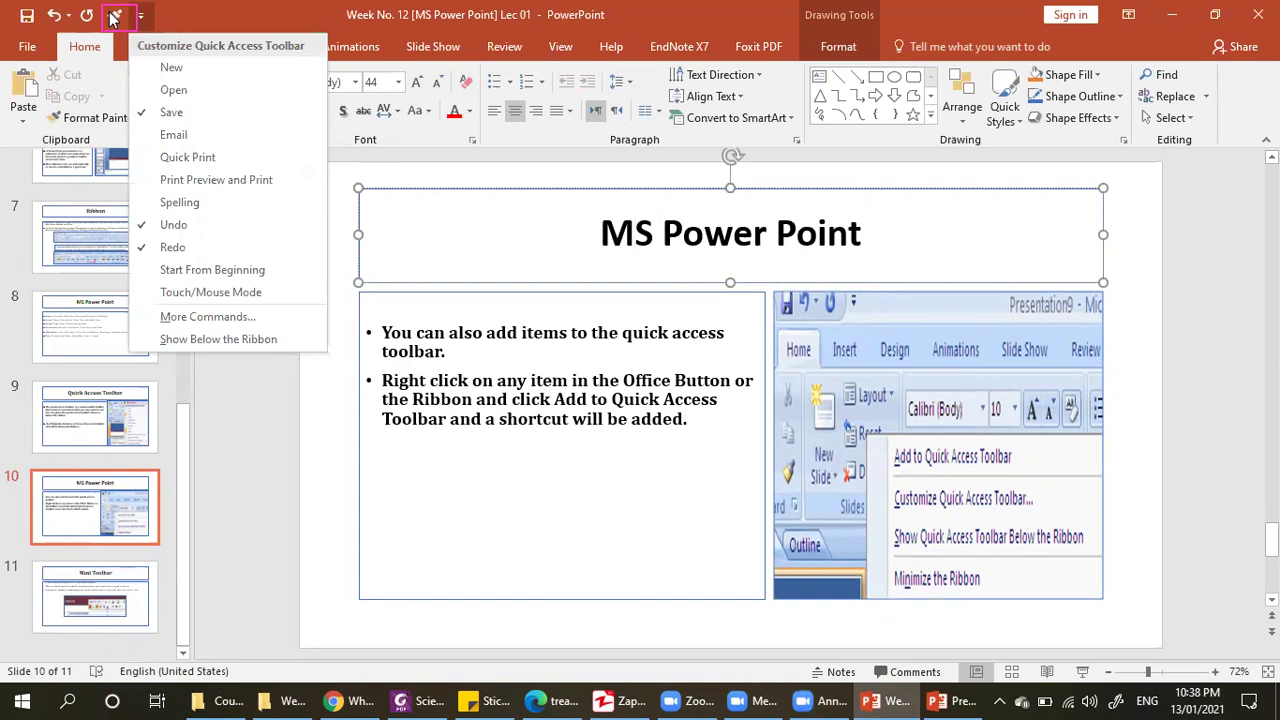
pyautogui.click(186, 9)
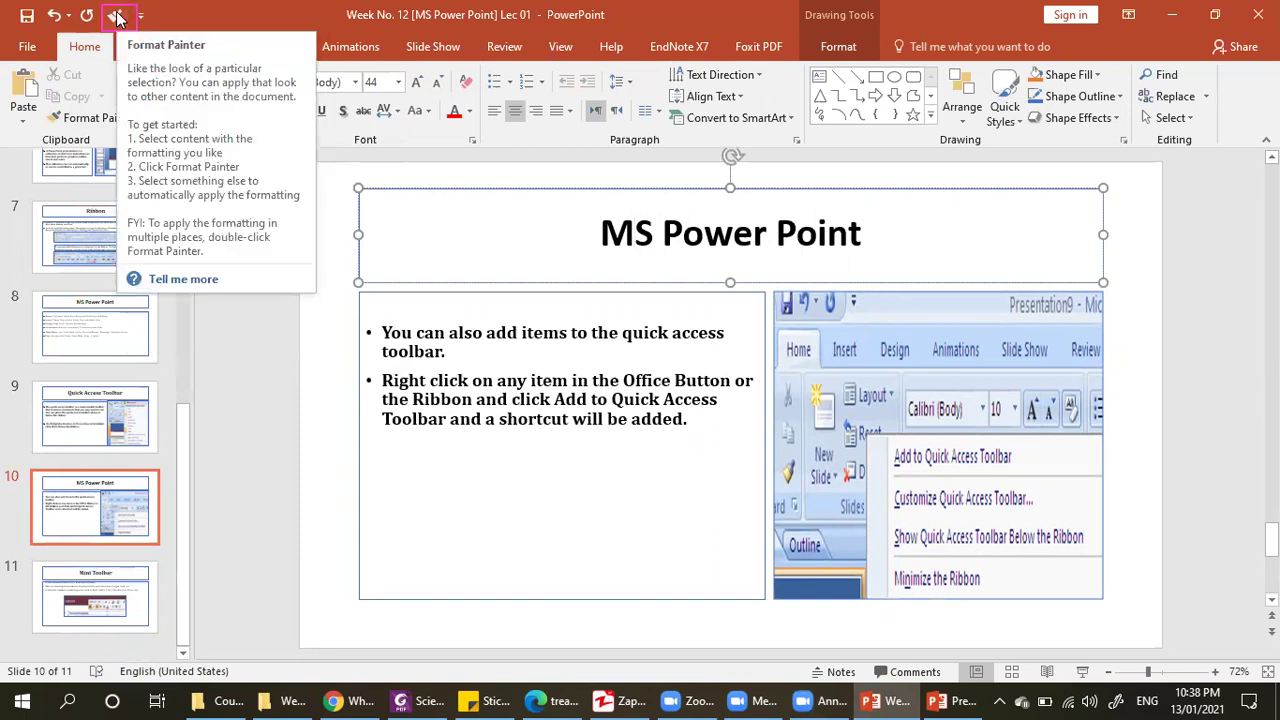
pyautogui.rightClick(116, 17)
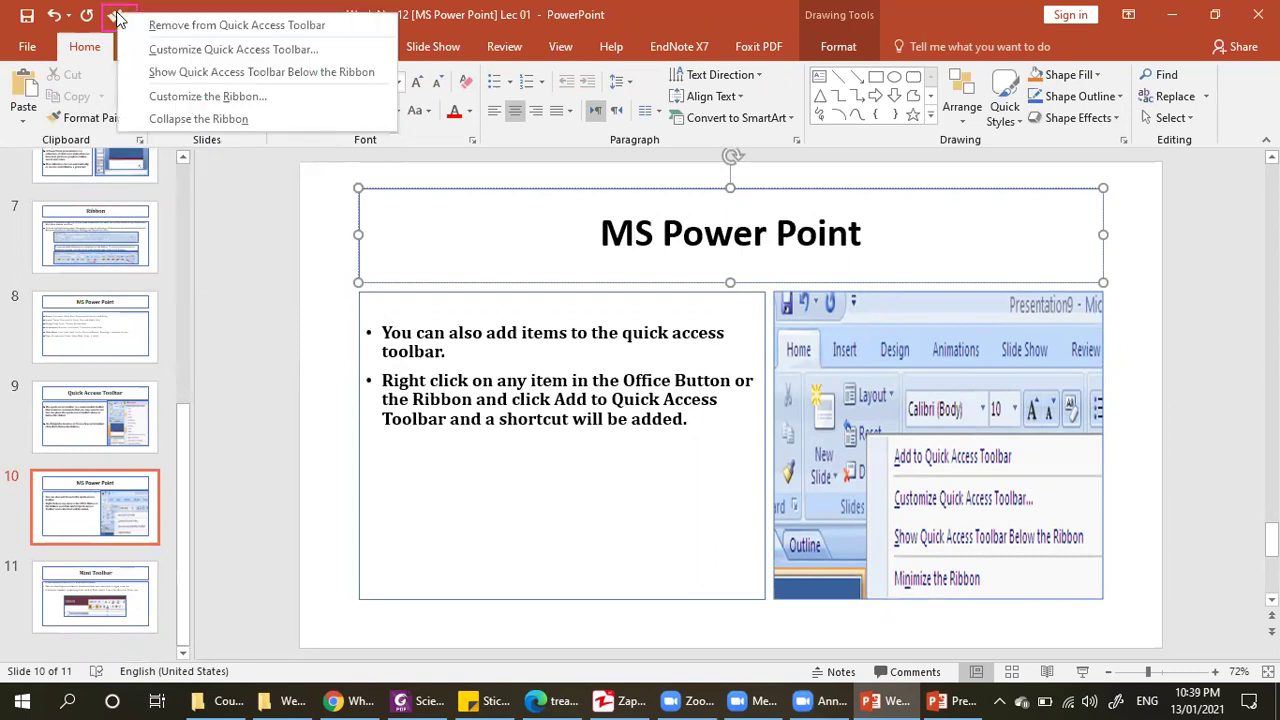
pyautogui.click(157, 27)
pyautogui.click(249, 255)
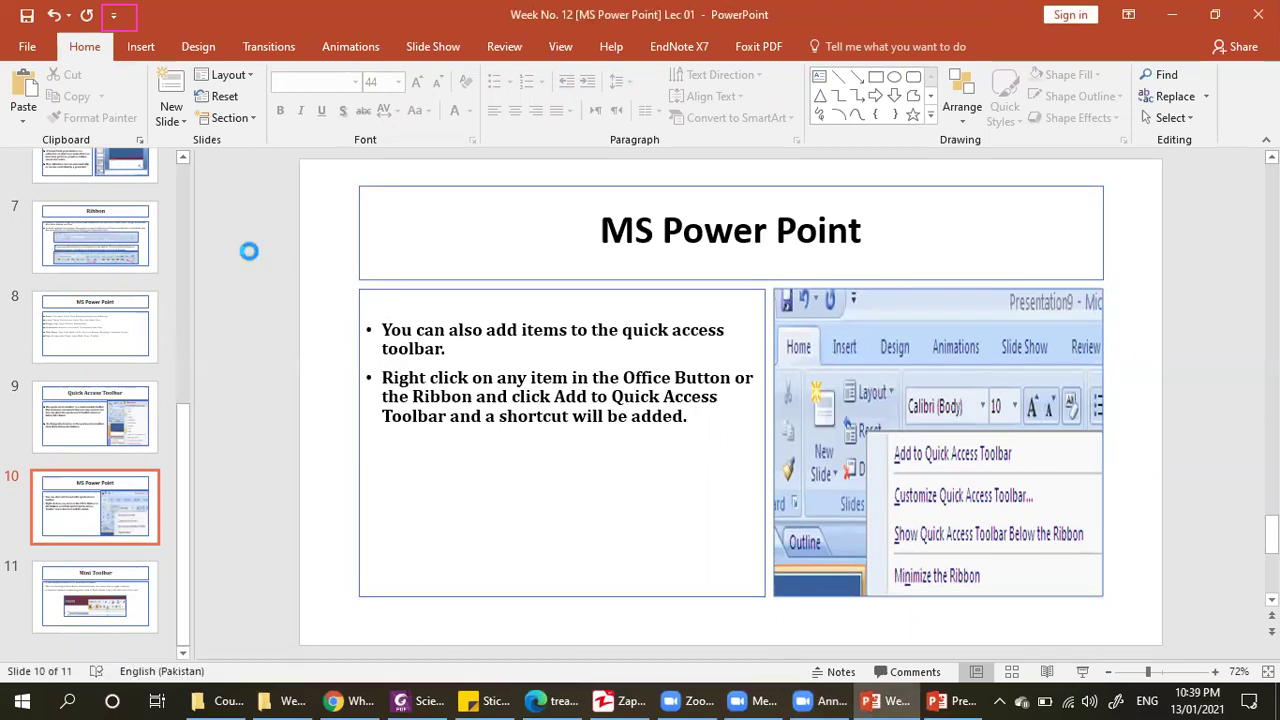
pyautogui.scroll(-1, 249, 251)
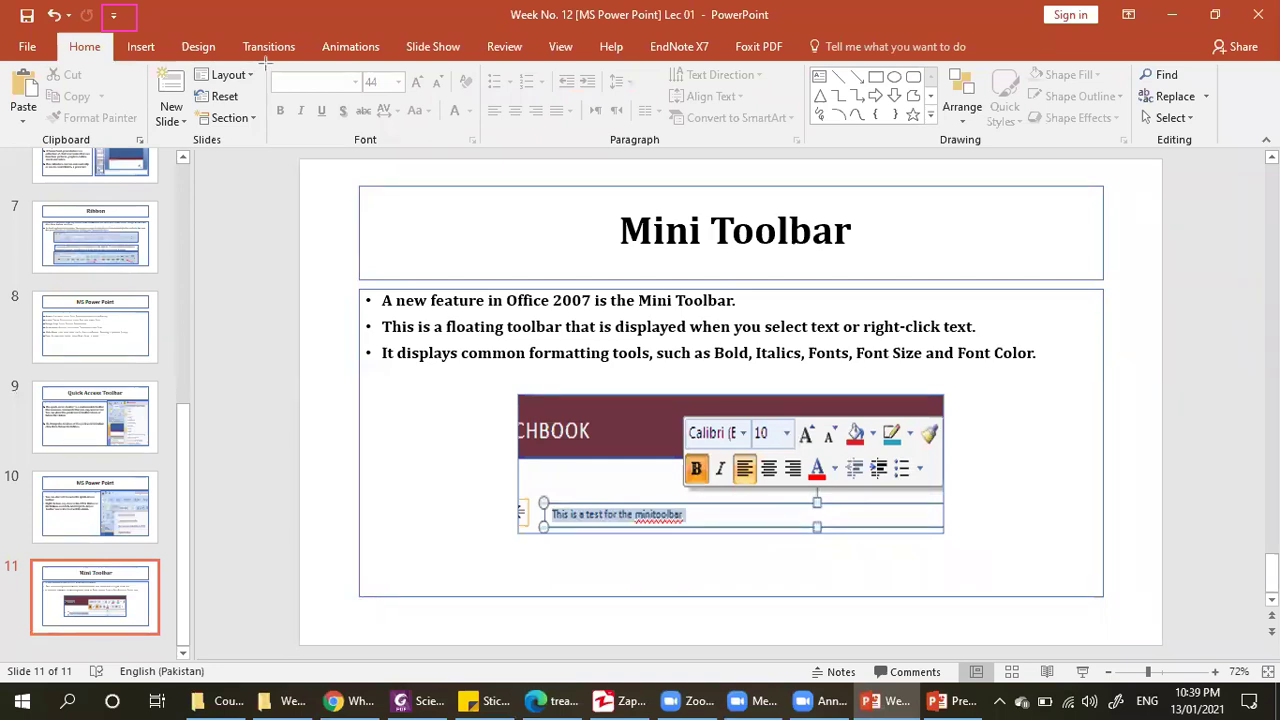
# Select the slide 11 'Mini Toolbar' title and set its font colour to grey.
pyautogui.moveTo(265, 62); pyautogui.dragTo(489, 148)
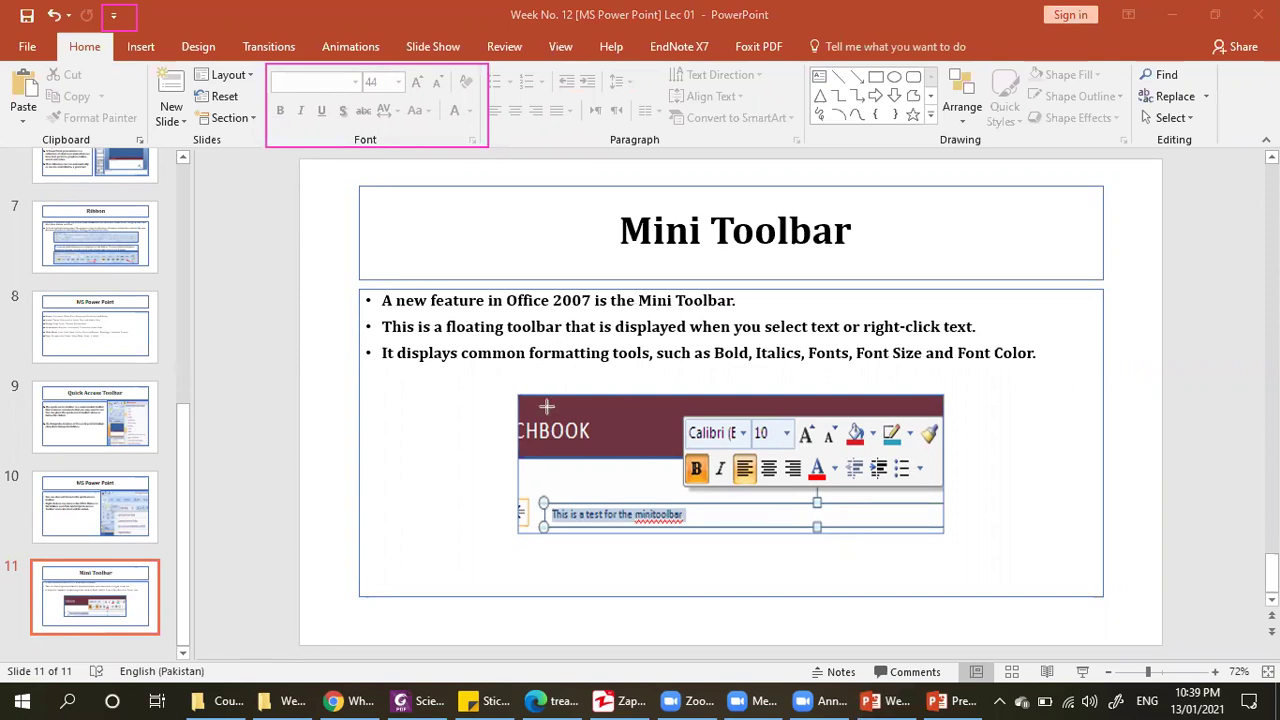
pyautogui.click(551, 338)
pyautogui.click(551, 338)
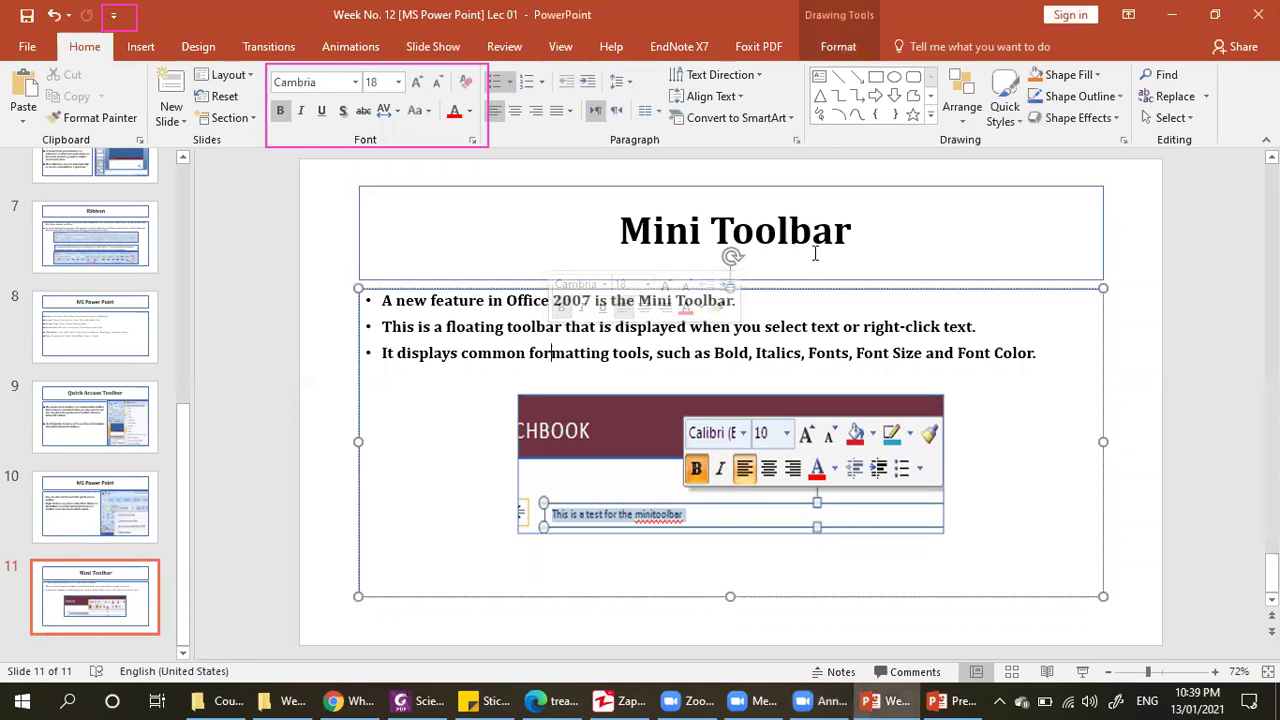
pyautogui.moveTo(886, 240); pyautogui.dragTo(626, 251)
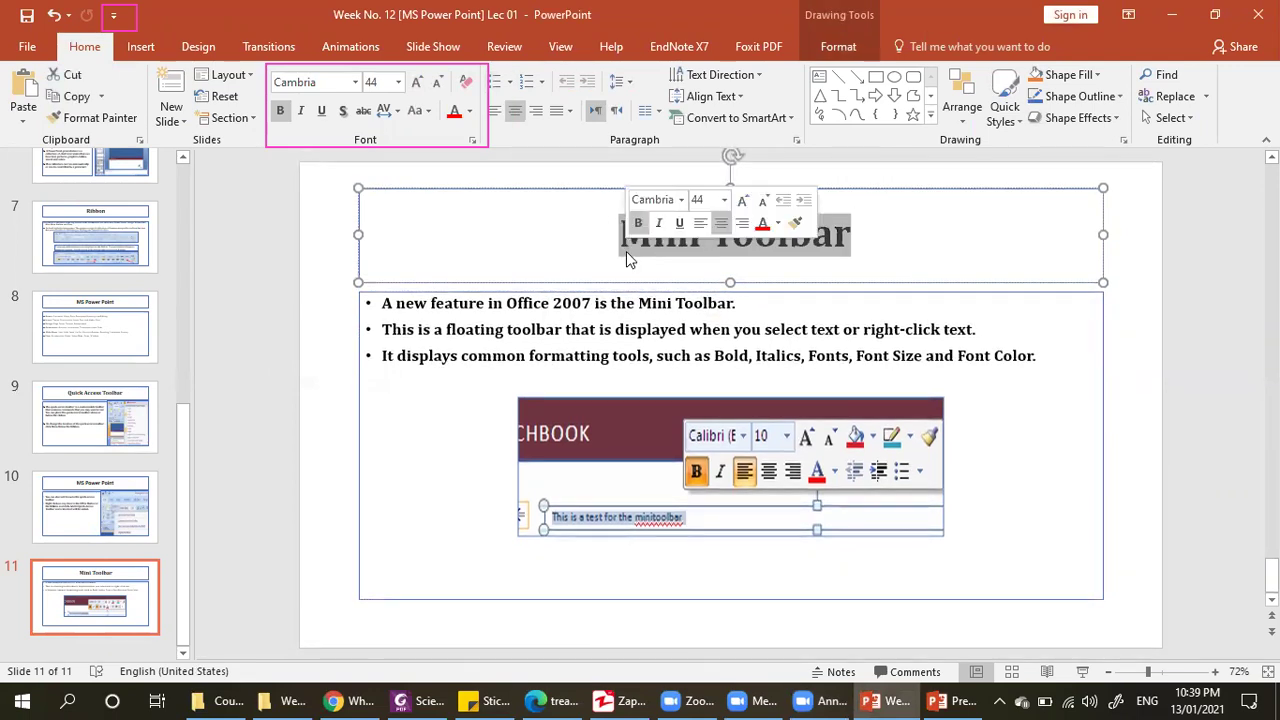
pyautogui.click(472, 111)
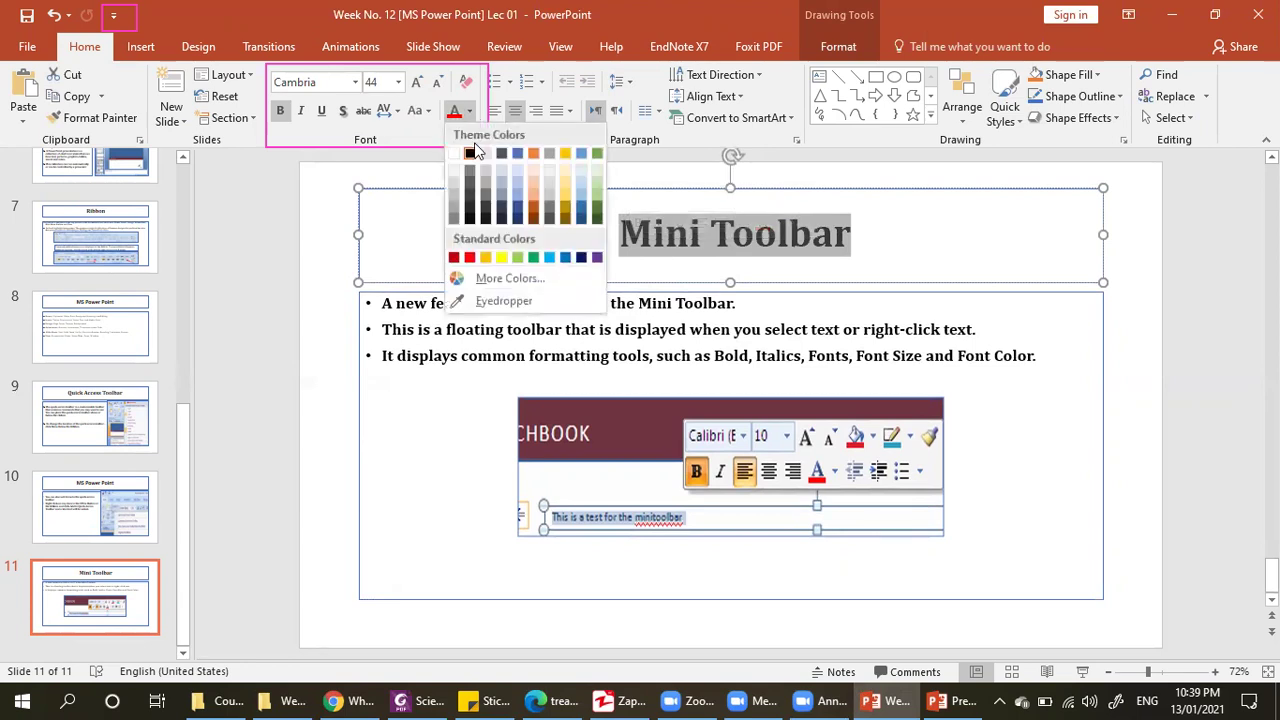
pyautogui.click(549, 199)
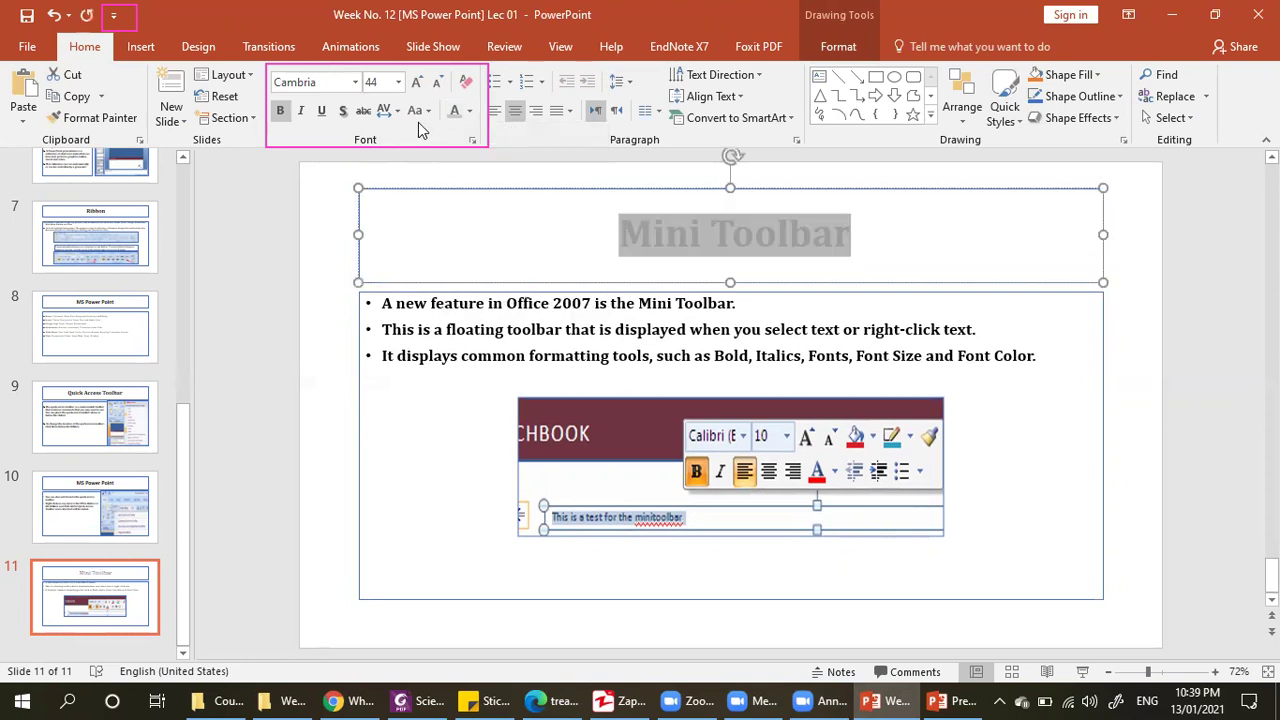
# Try Clear All Formatting, Bold, Italic, Underline, Text Shadow and Change Case on the title.
pyautogui.click(476, 92)
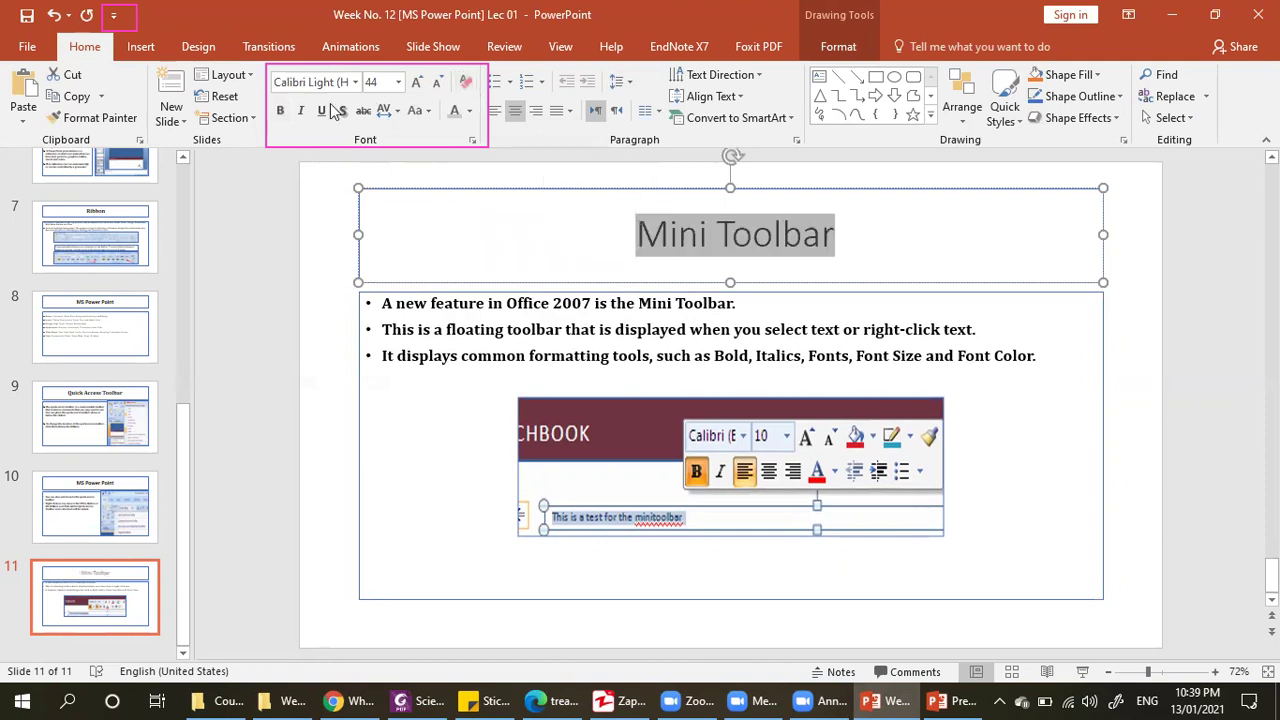
pyautogui.click(283, 110)
pyautogui.click(283, 110)
pyautogui.click(300, 110)
pyautogui.click(321, 111)
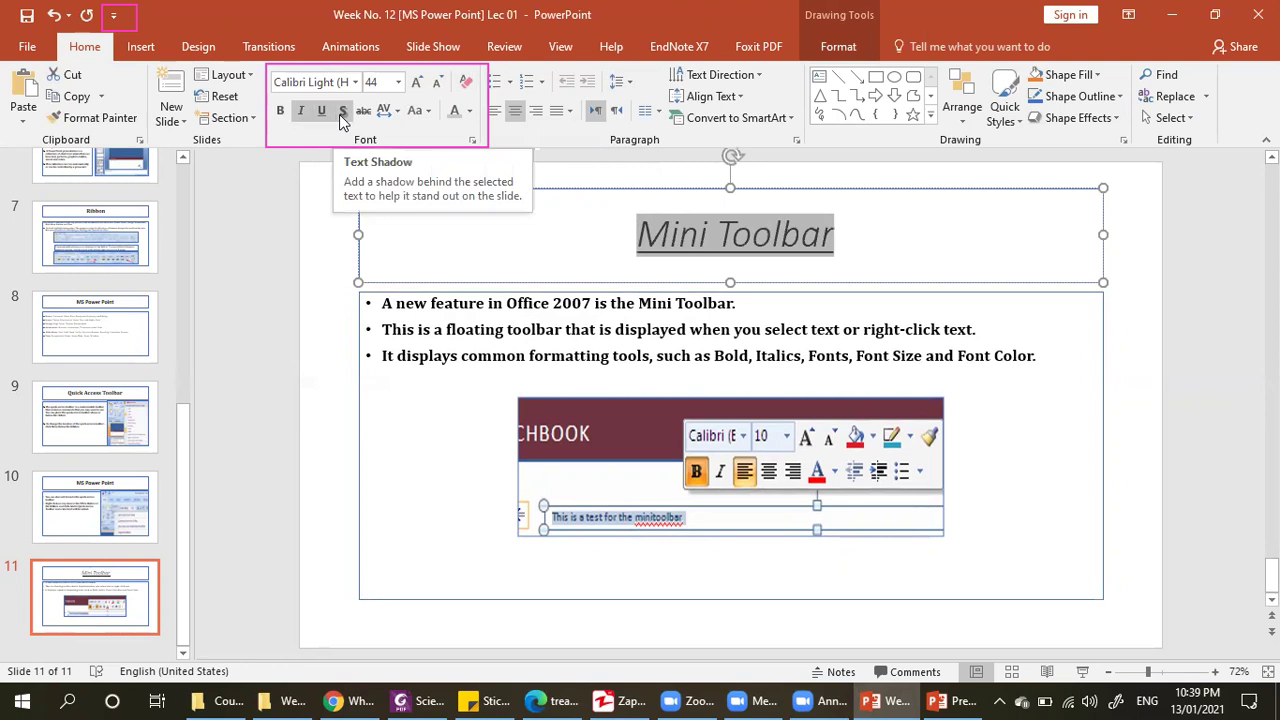
pyautogui.click(339, 114)
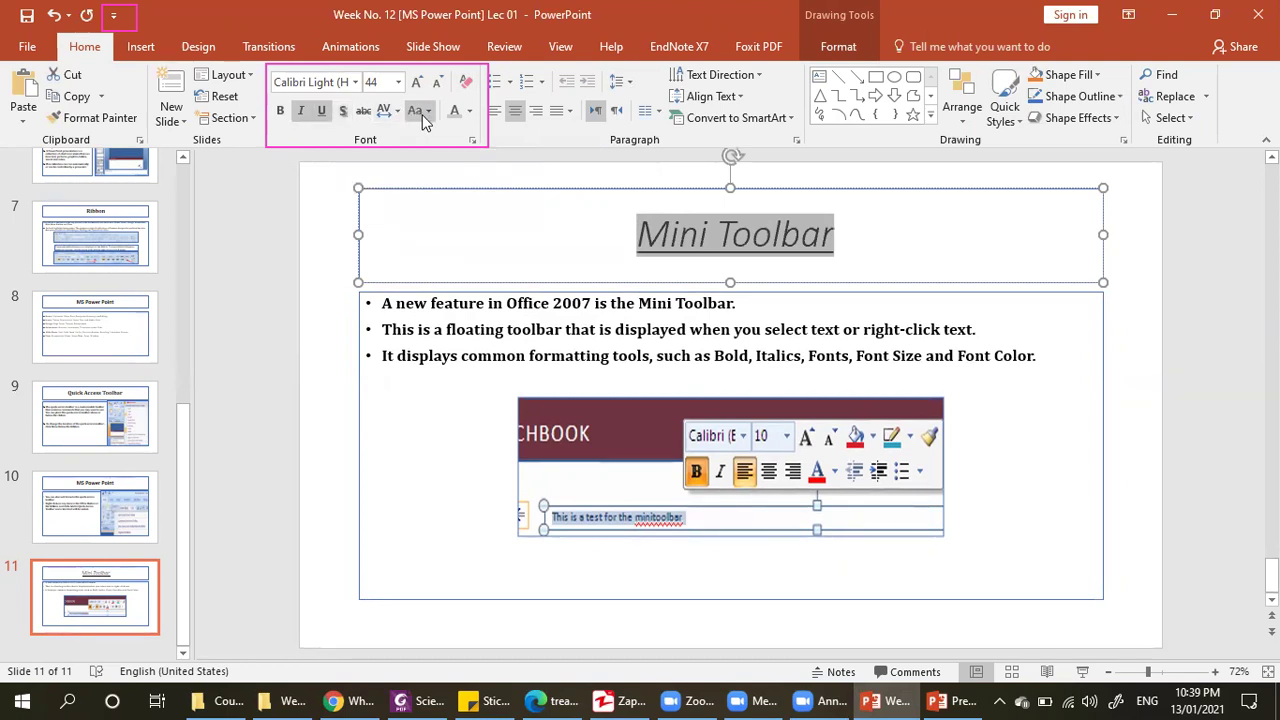
pyautogui.click(425, 118)
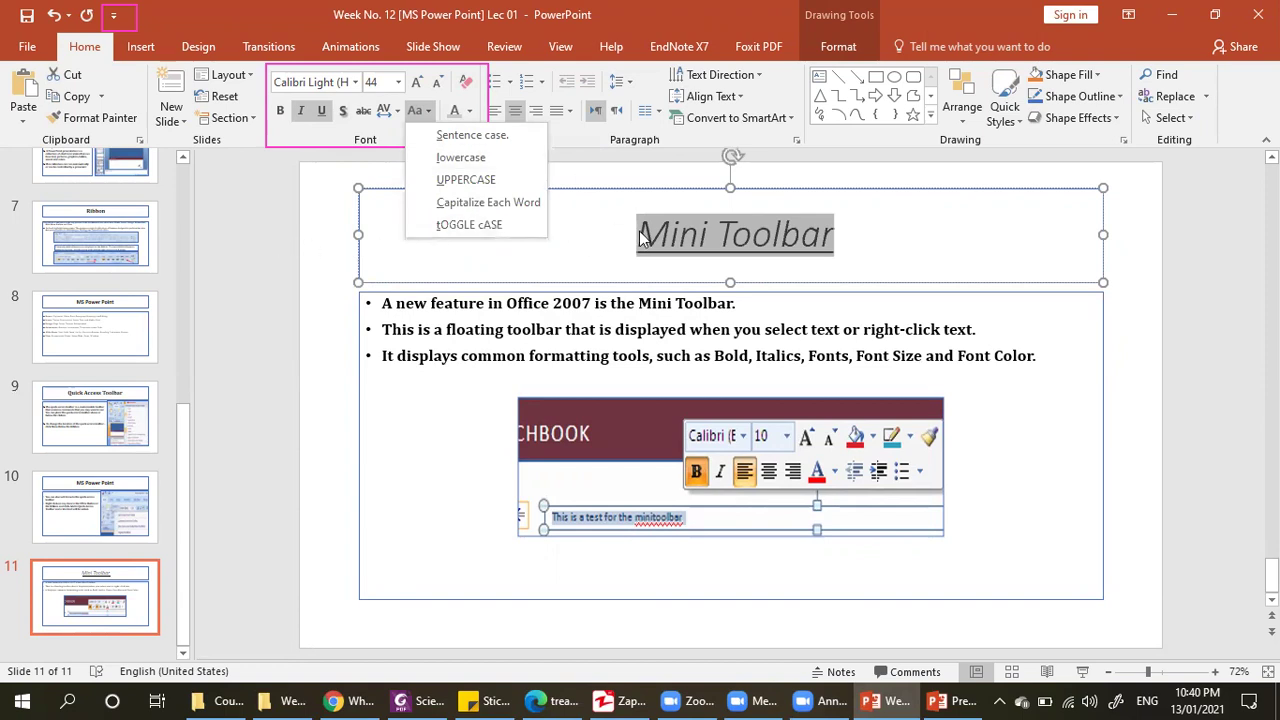
pyautogui.press('Escape')
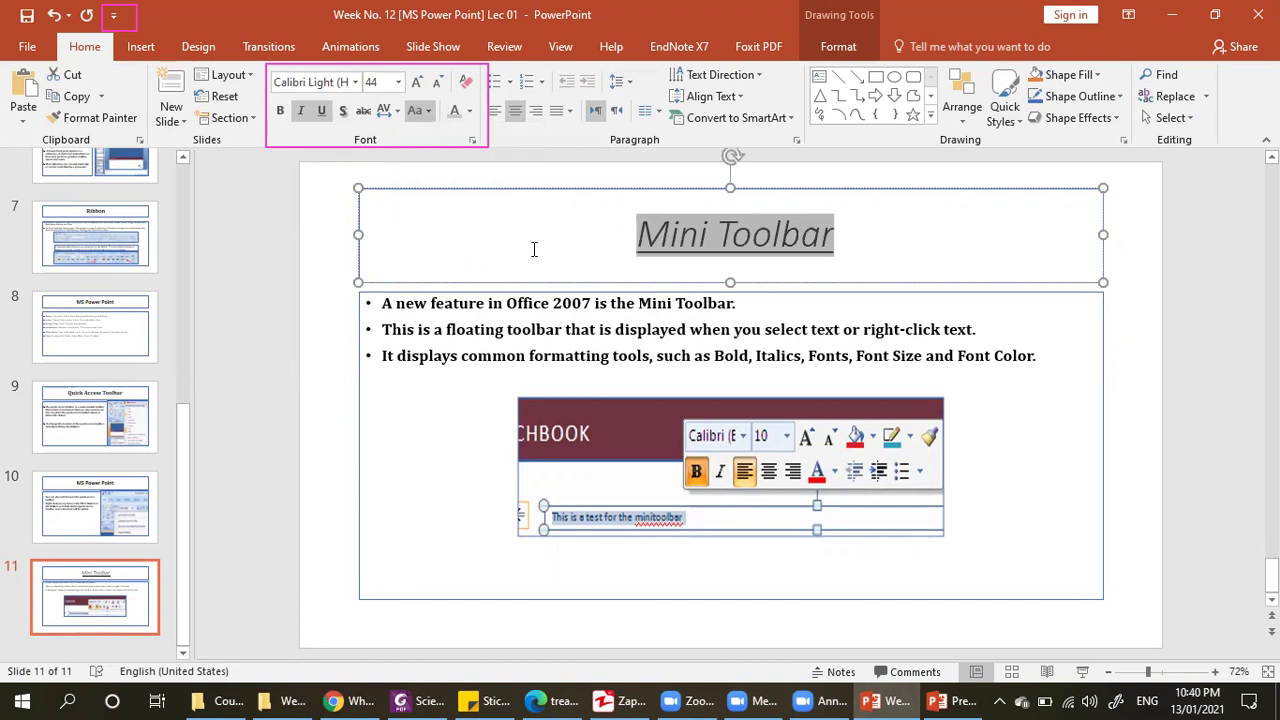
# Use Ctrl+U, Ctrl+I and Ctrl+B to leave the title bold, without italic or underline.
pyautogui.hotkey('ctrl', 'u')
pyautogui.hotkey('ctrl', 'i')
pyautogui.hotkey('ctrl', 'b')
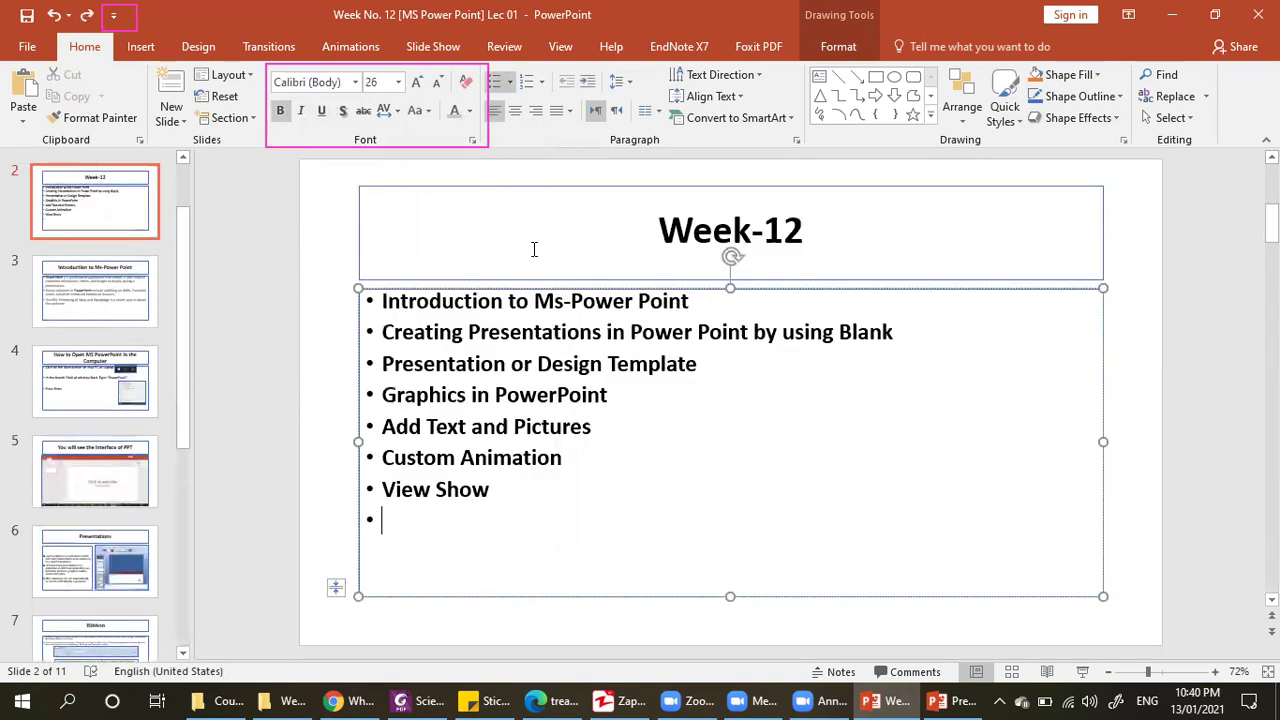
# Delete the stray empty bullet on slide 2, then press Ctrl+S.
pyautogui.press('BackSpace')
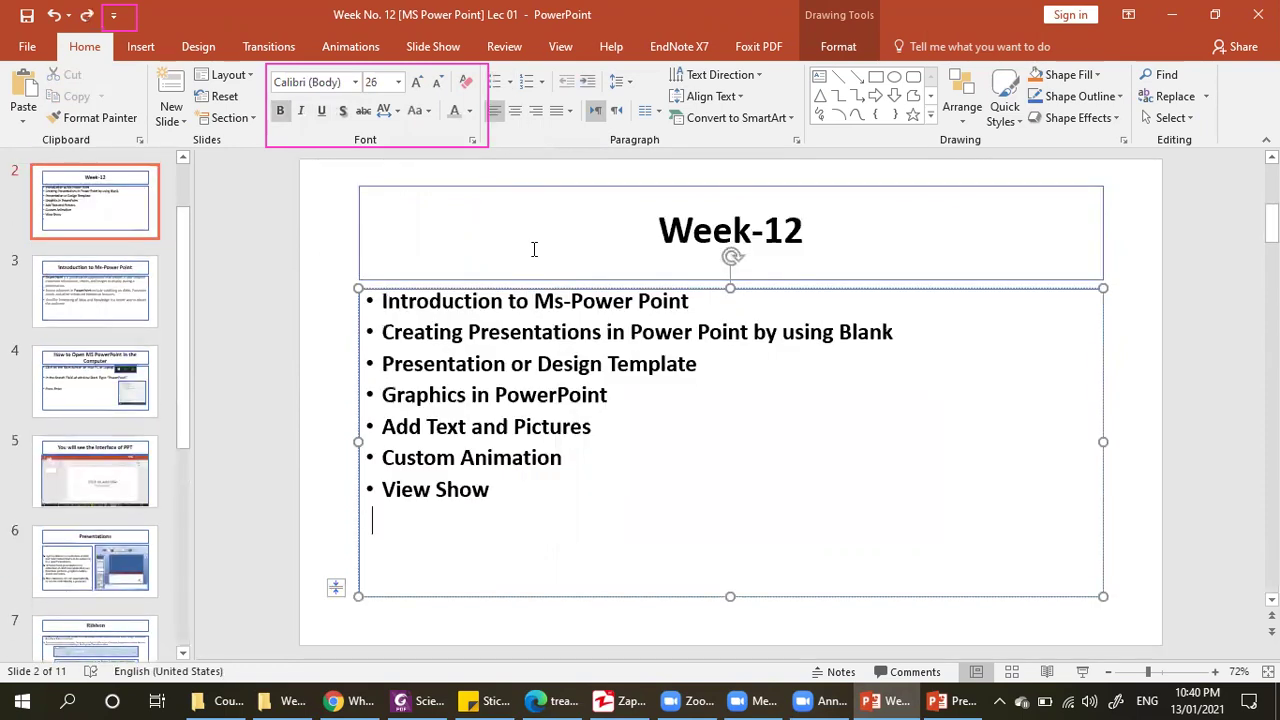
pyautogui.hotkey('ctrl', 's')
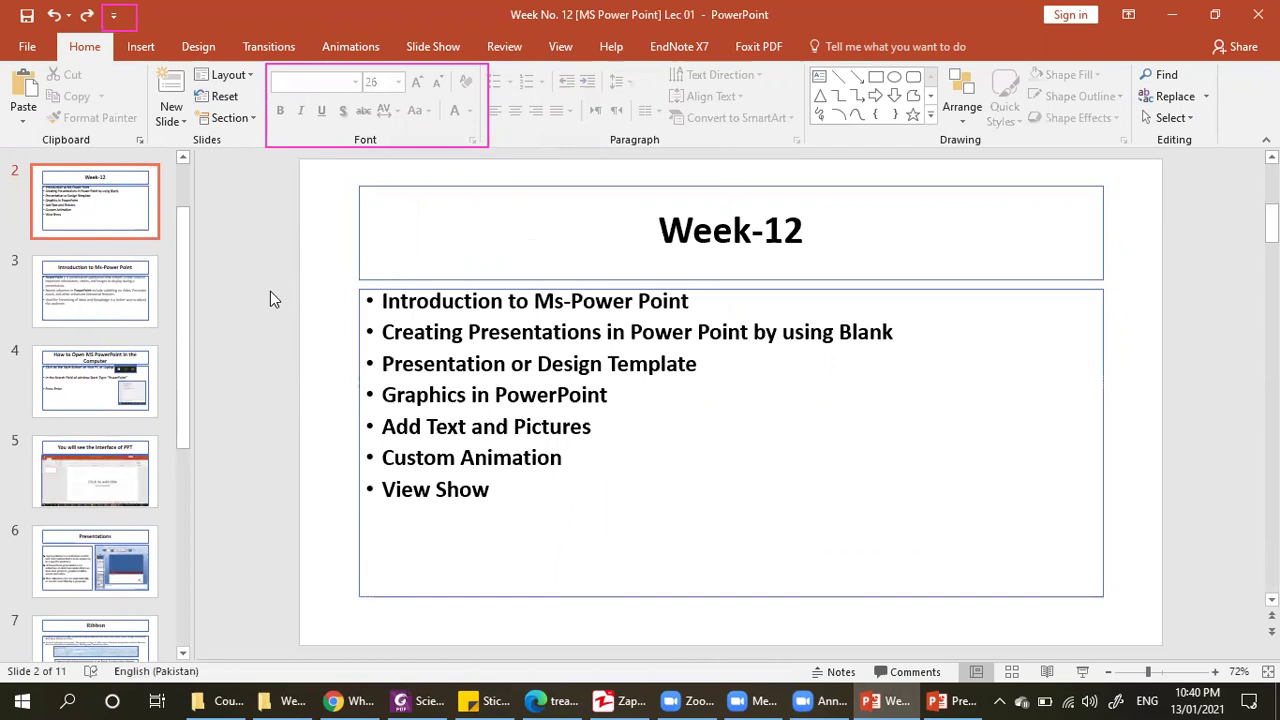